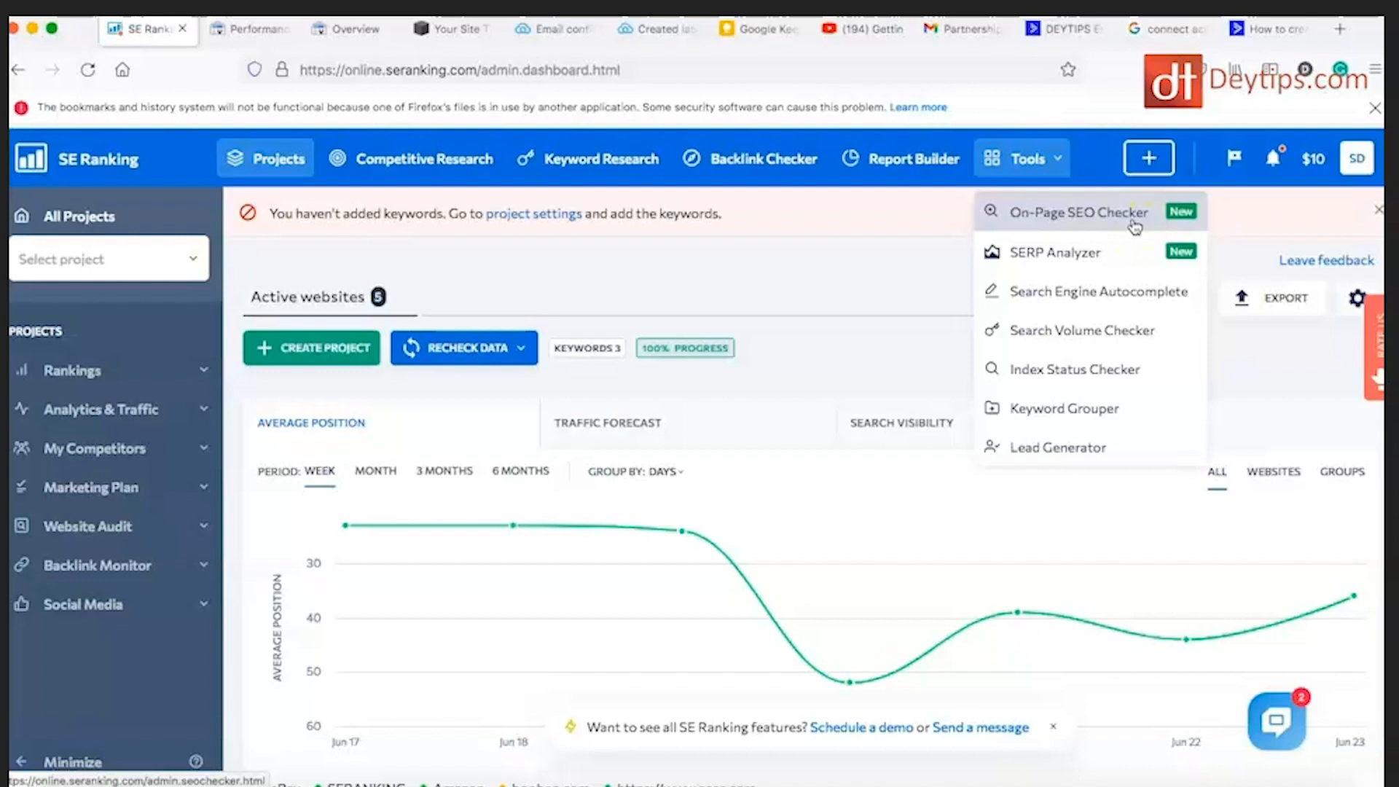
click(1133, 223)
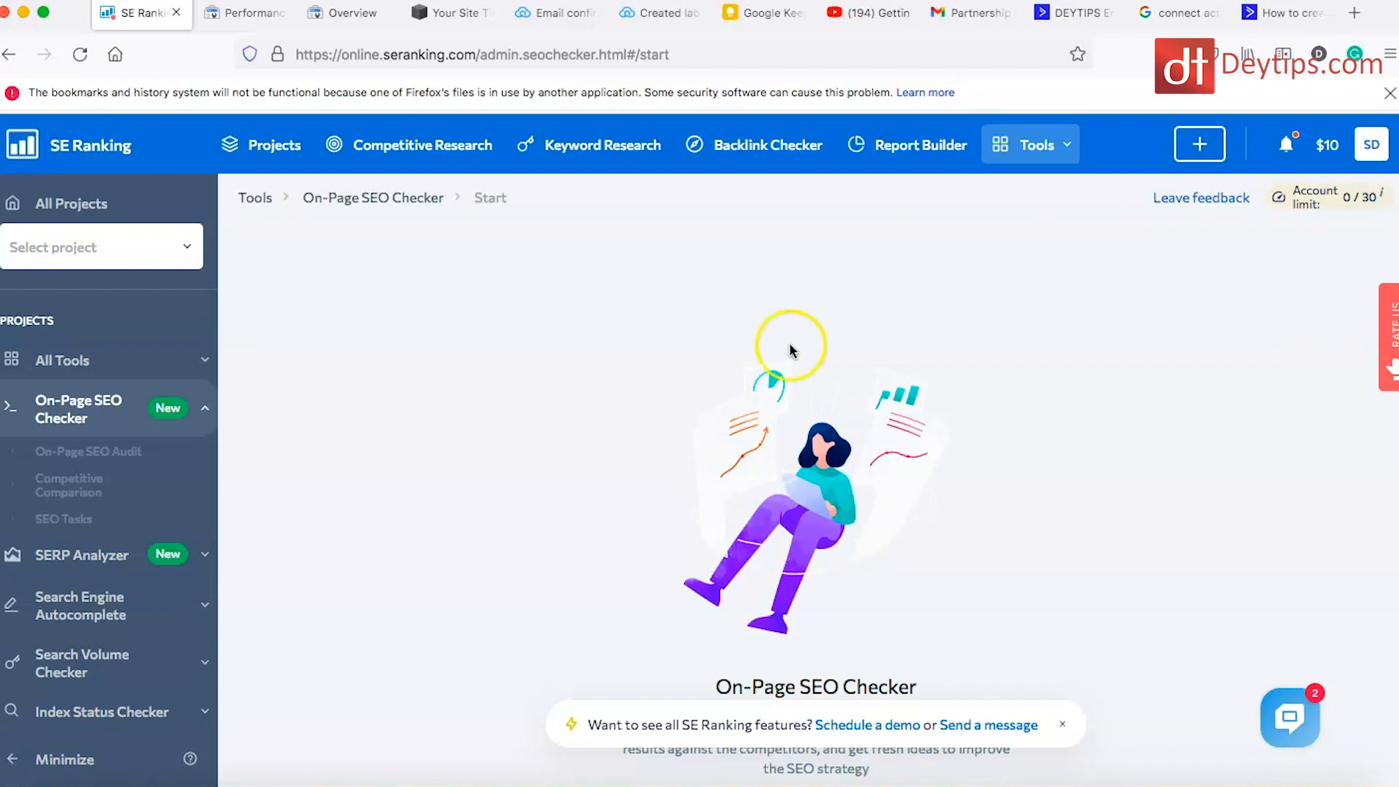
scroll(587, 440, down, 4)
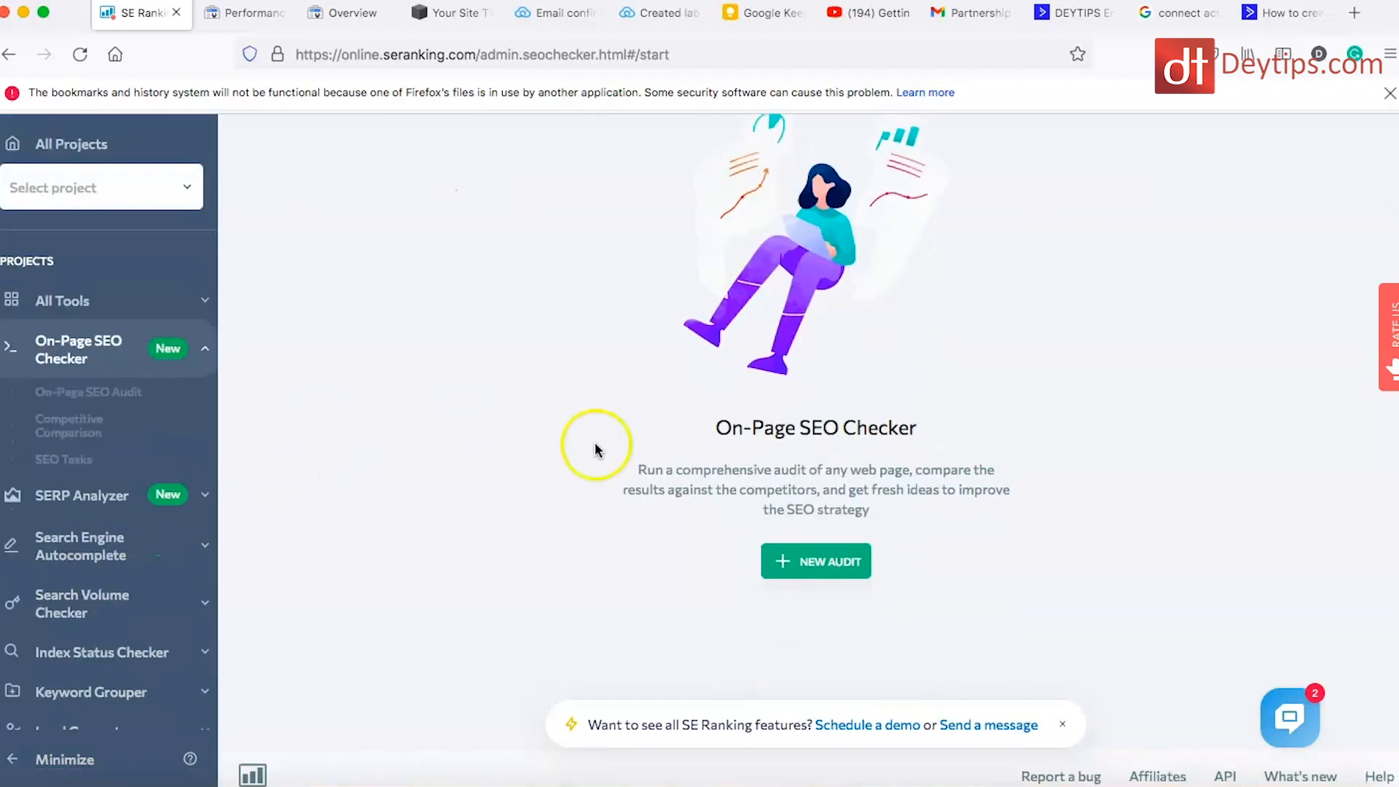
click(831, 575)
click(446, 378)
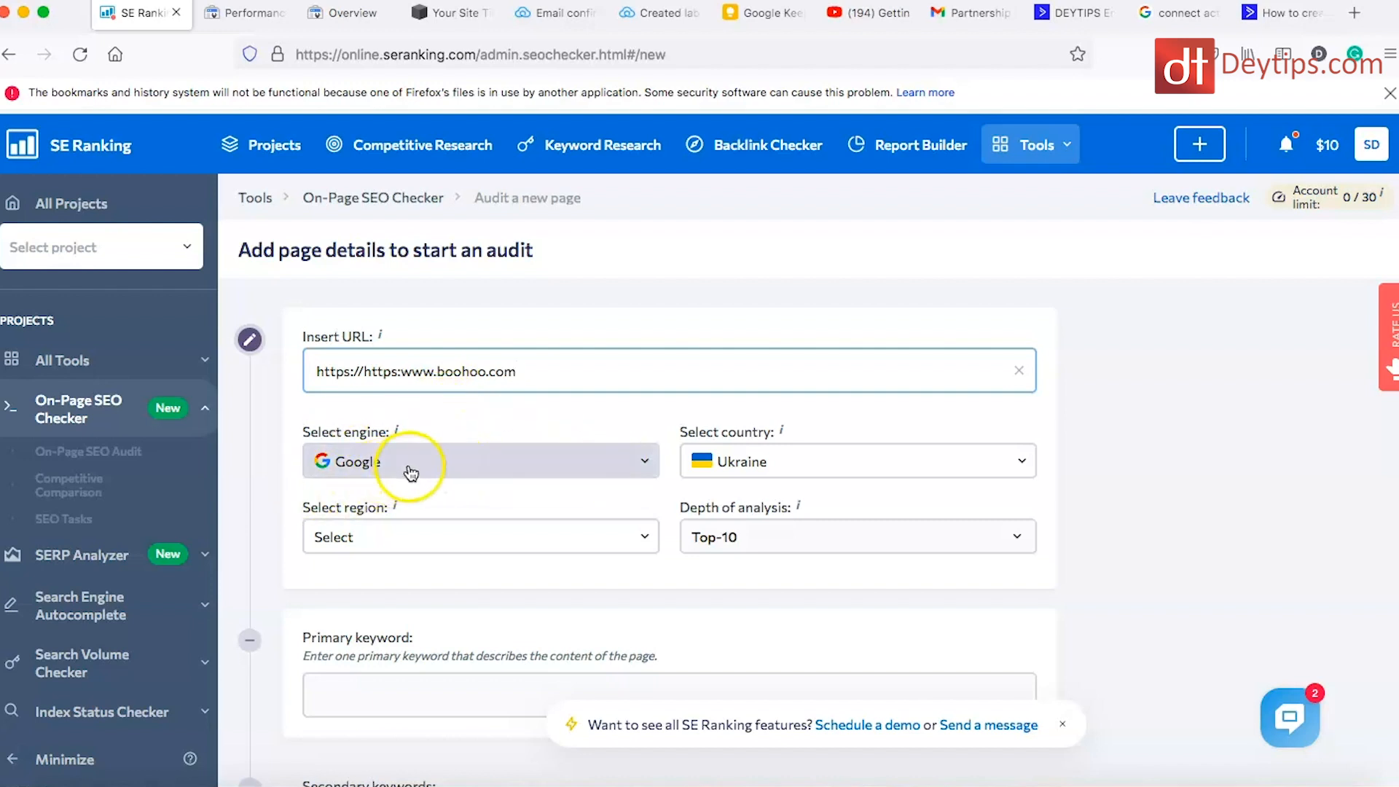
Set the audit's country to United Kingdom of Great Britain and Northern Ireland and check the available depth of analysis options.
click(968, 466)
scroll(805, 632, down, 2)
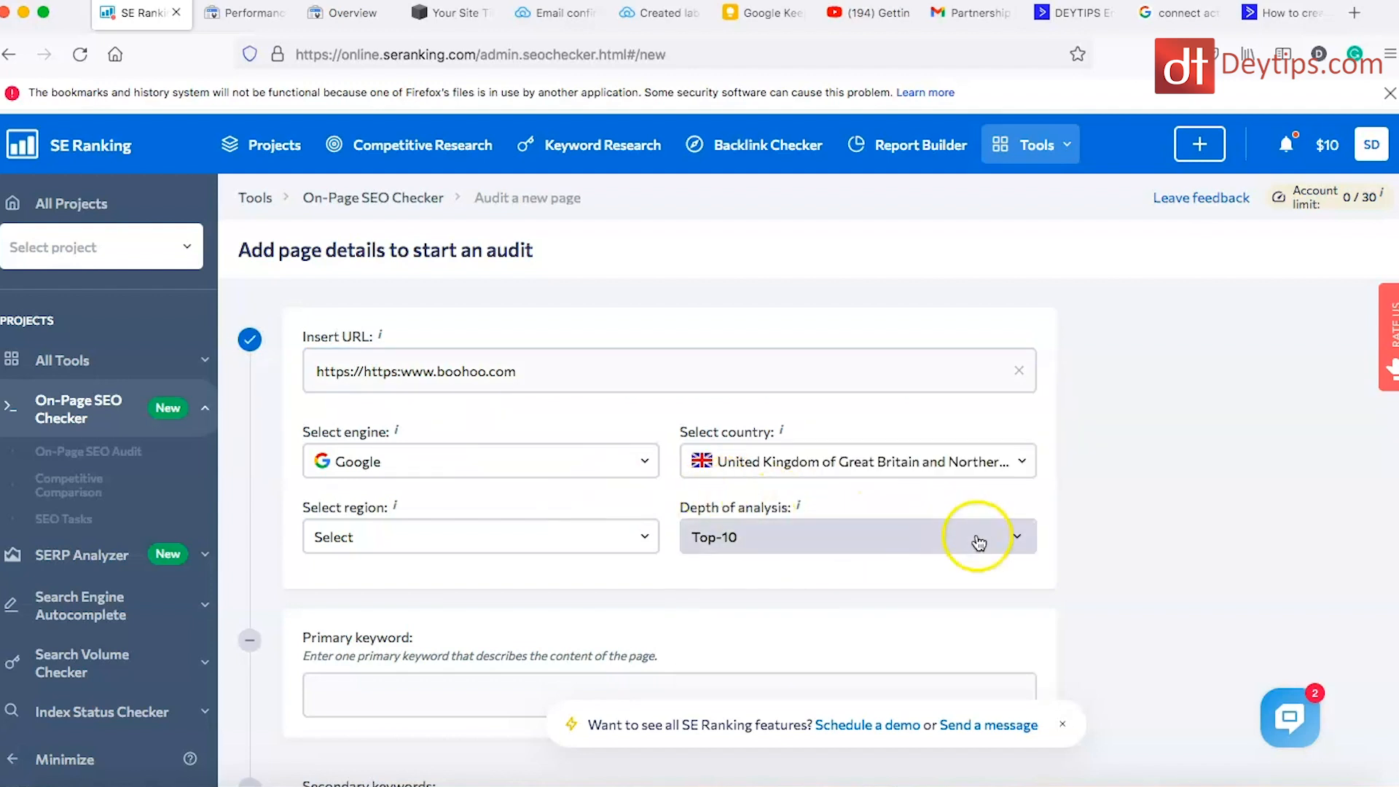
scroll(978, 543, down, 3)
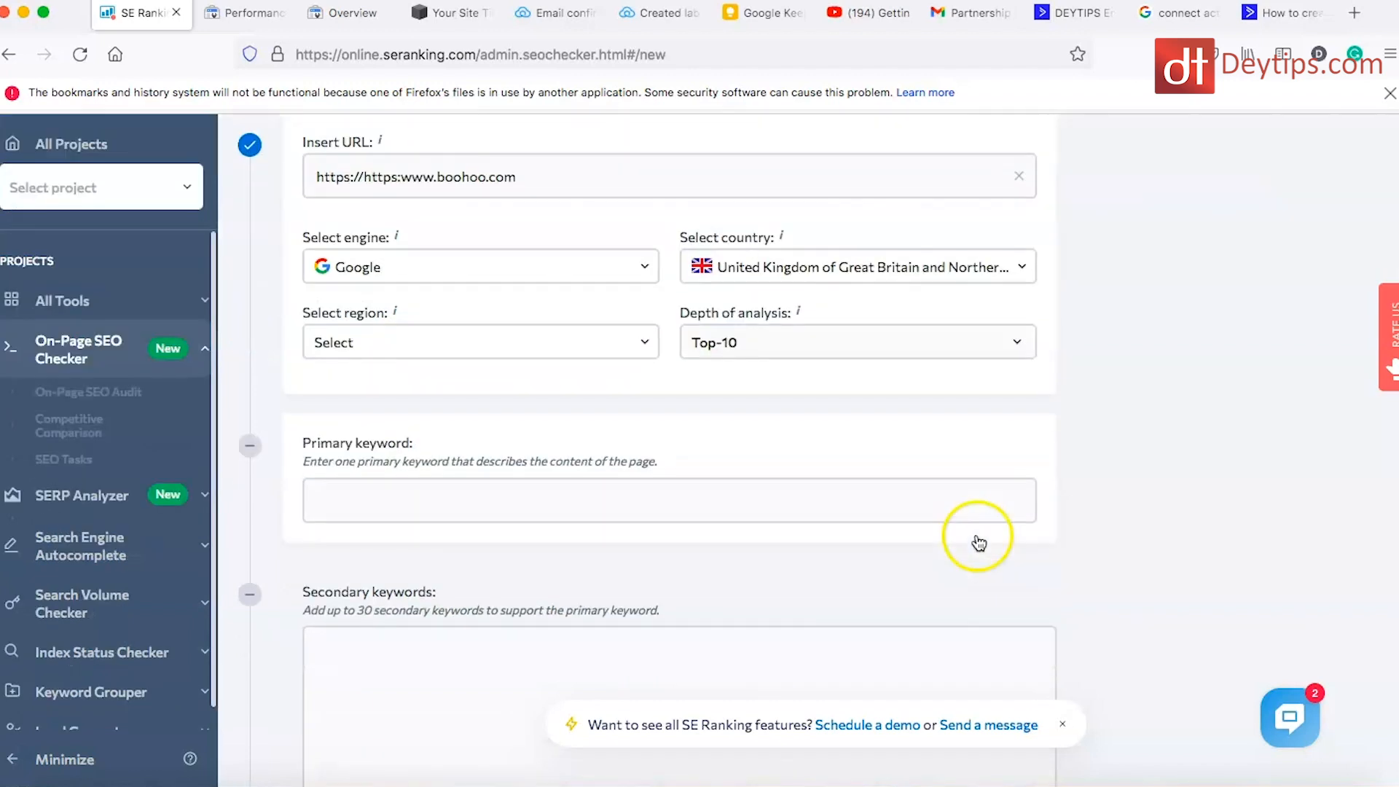
click(1015, 352)
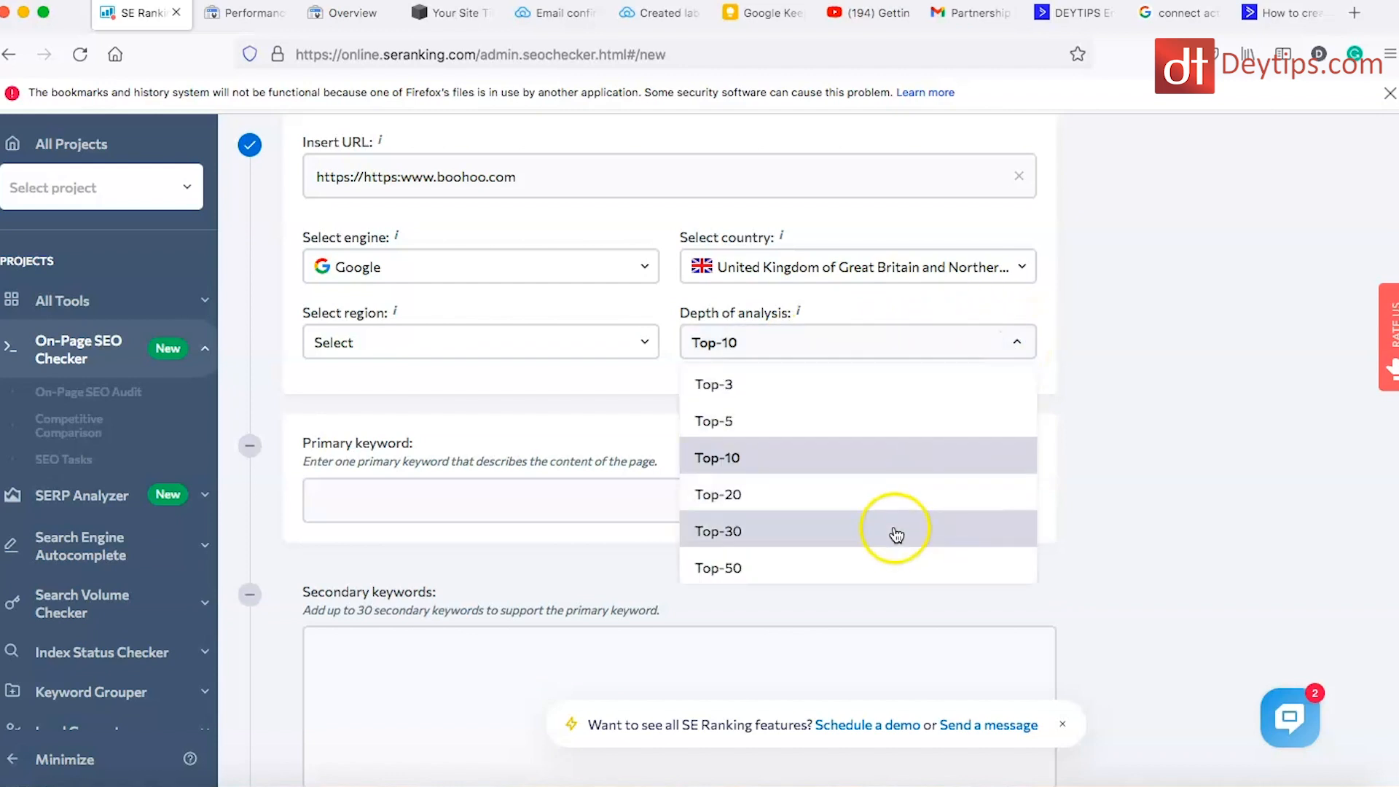
scroll(919, 537, up, 1)
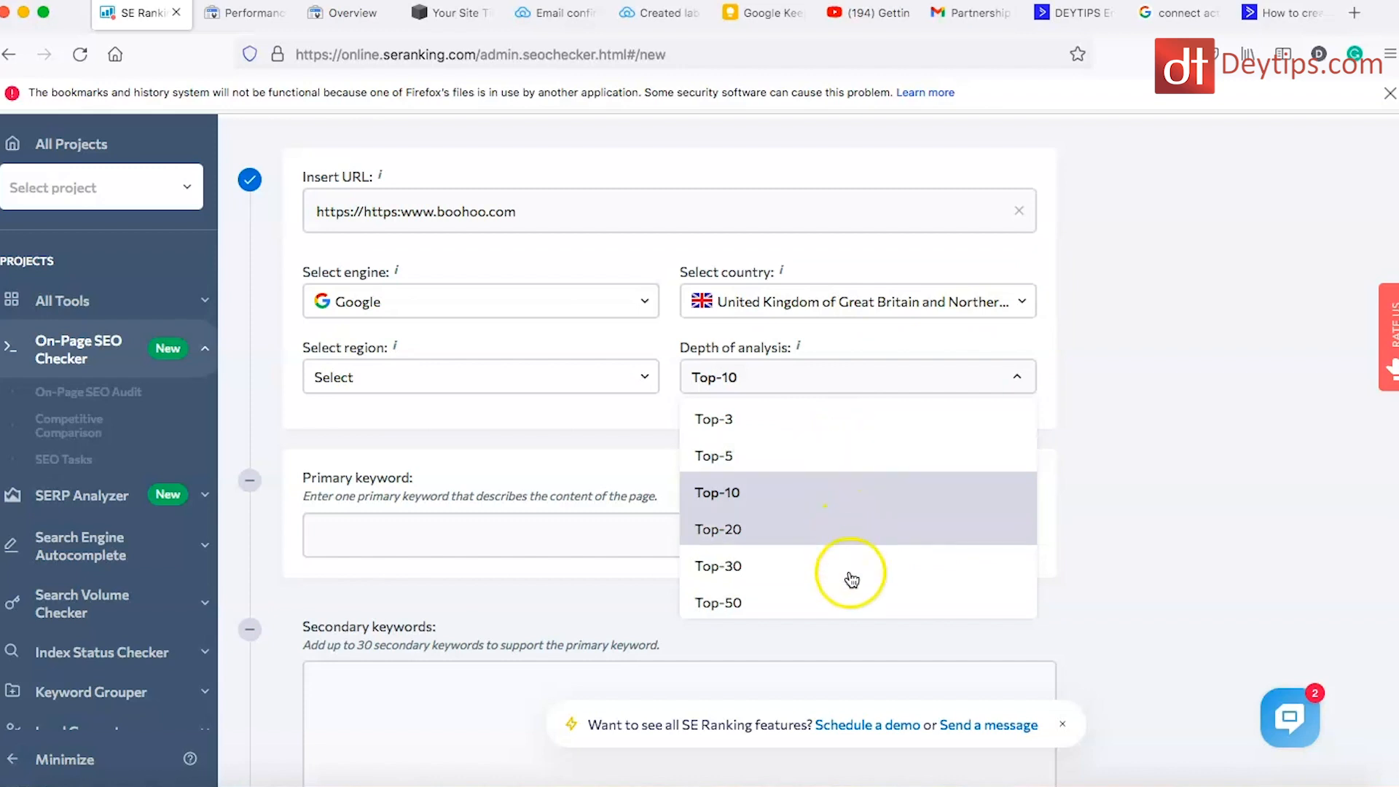
click(1236, 512)
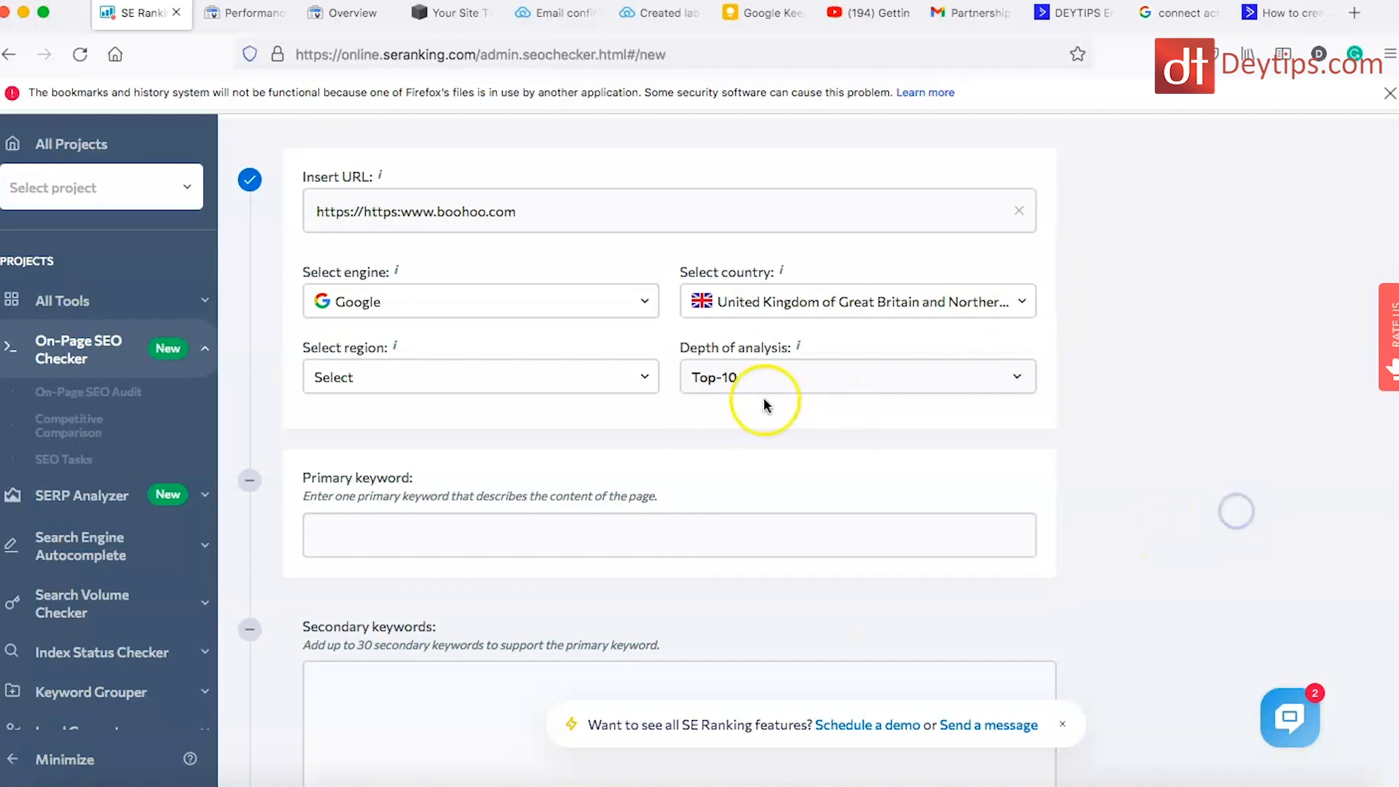
Enter "coat" as the primary keyword and "jacket" and "jumper" as secondary keywords.
scroll(581, 578, down, 2)
click(407, 430)
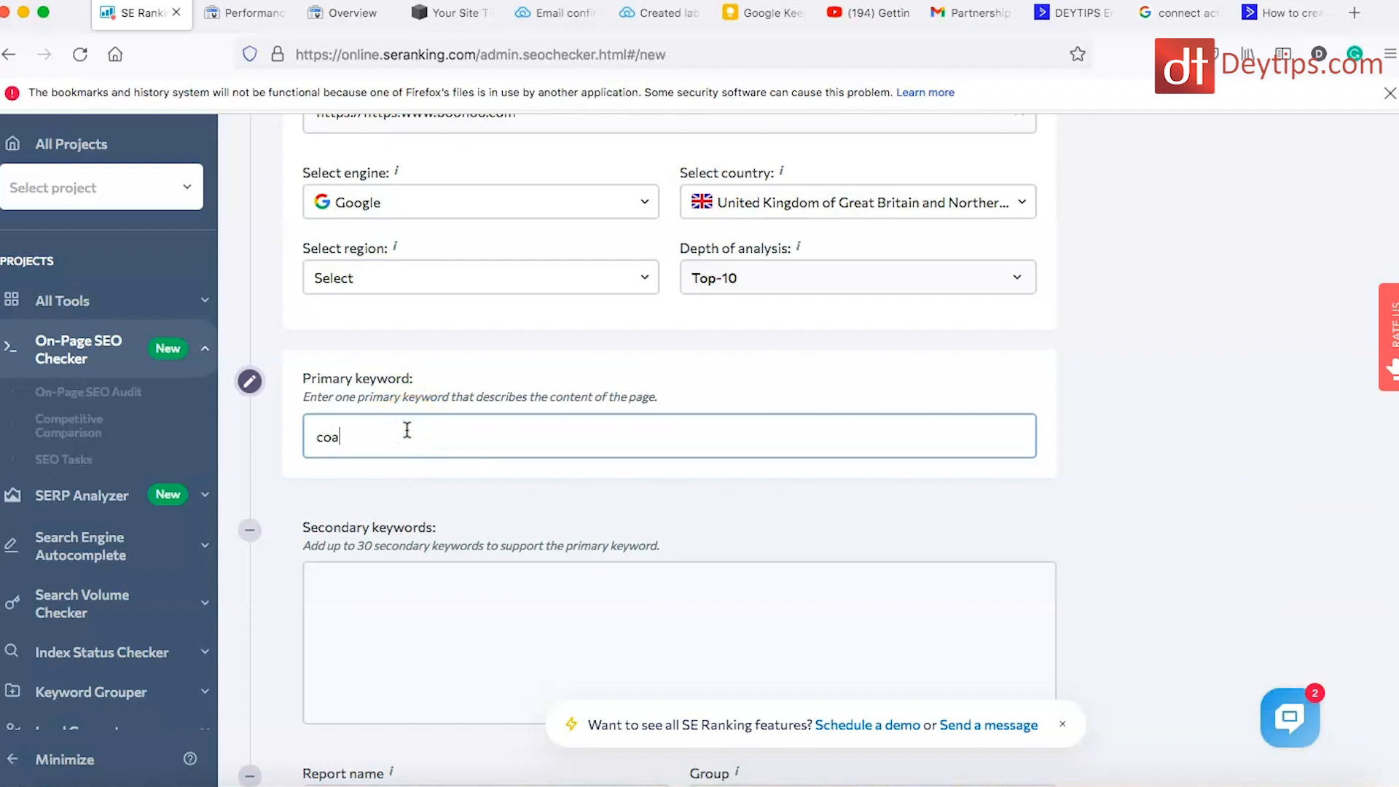
scroll(491, 488, down, 4)
click(421, 397)
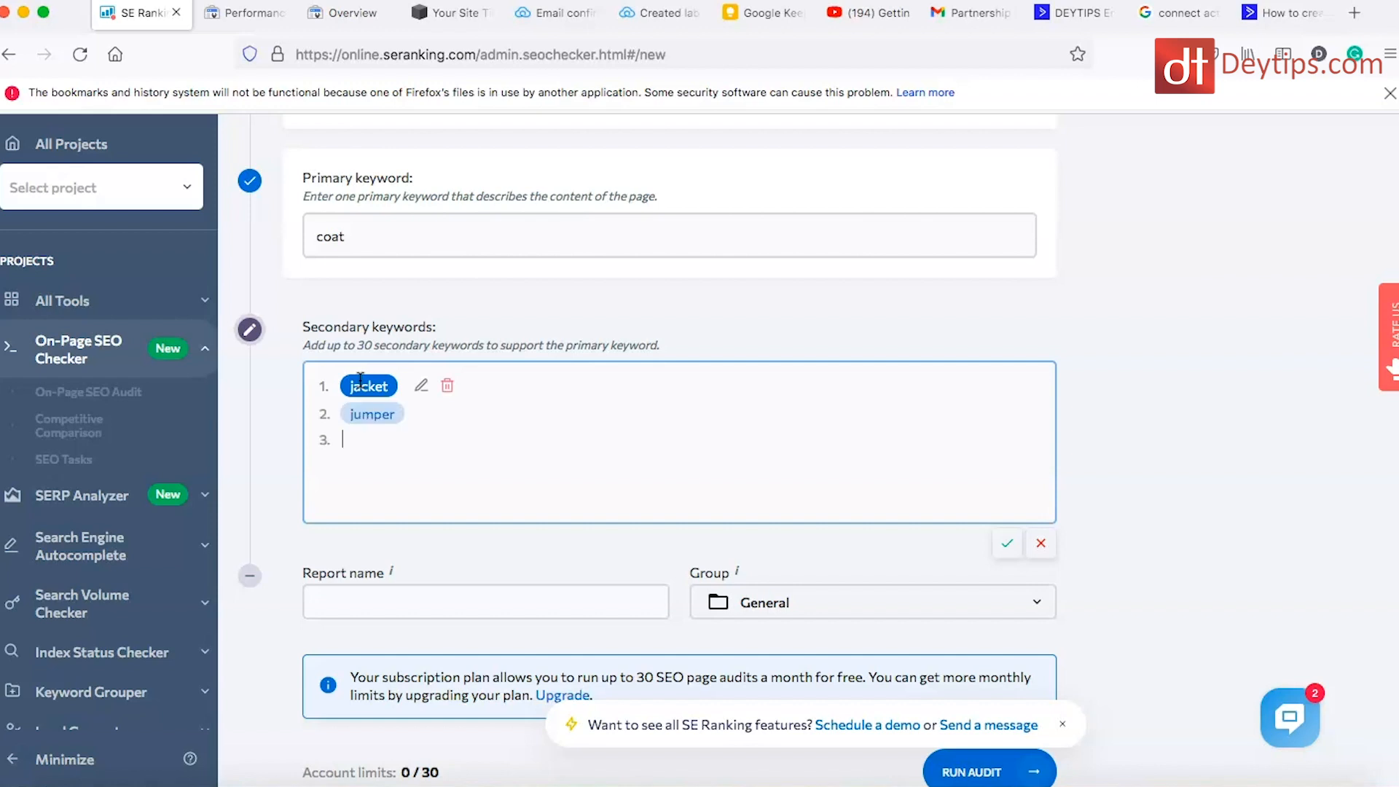
Name the report "clothes" and run the audit.
scroll(801, 526, down, 3)
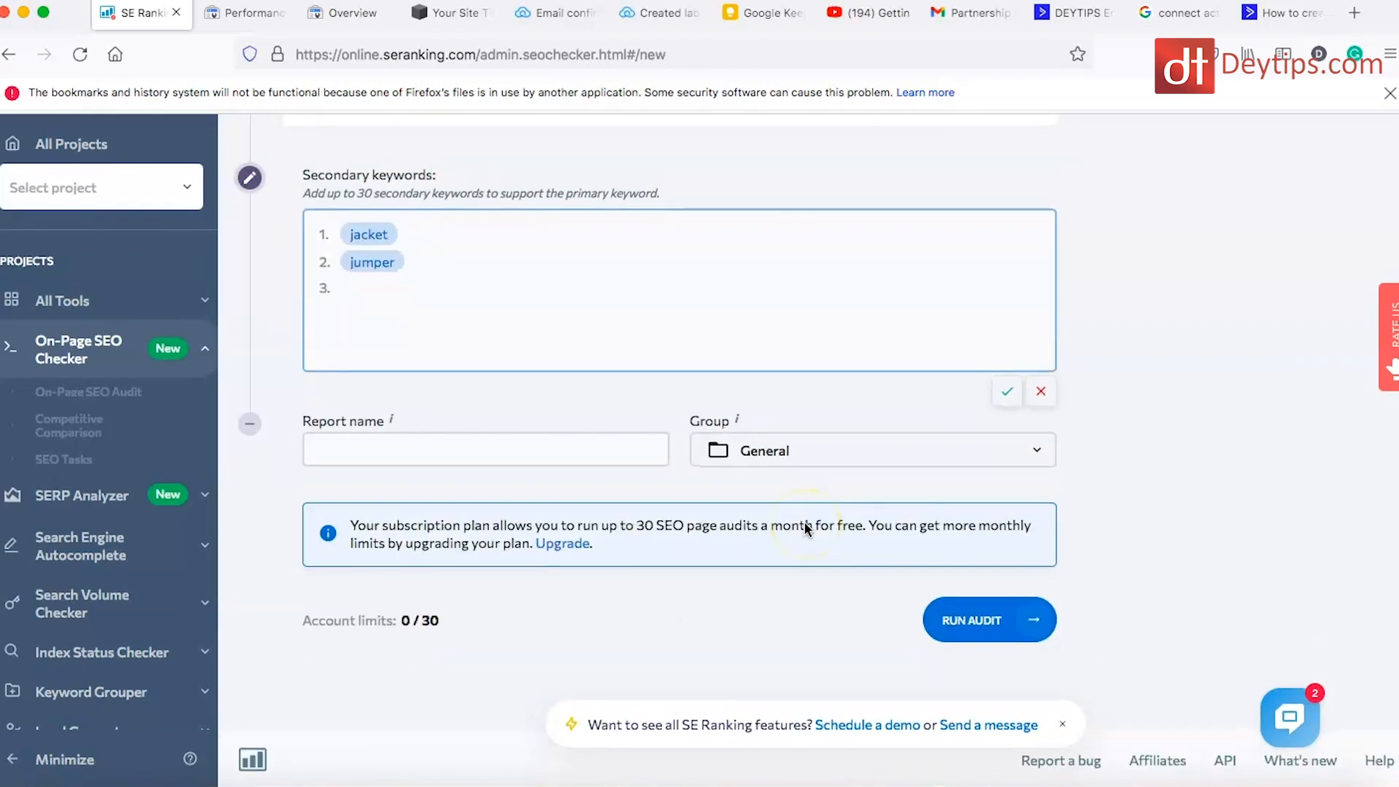
click(438, 448)
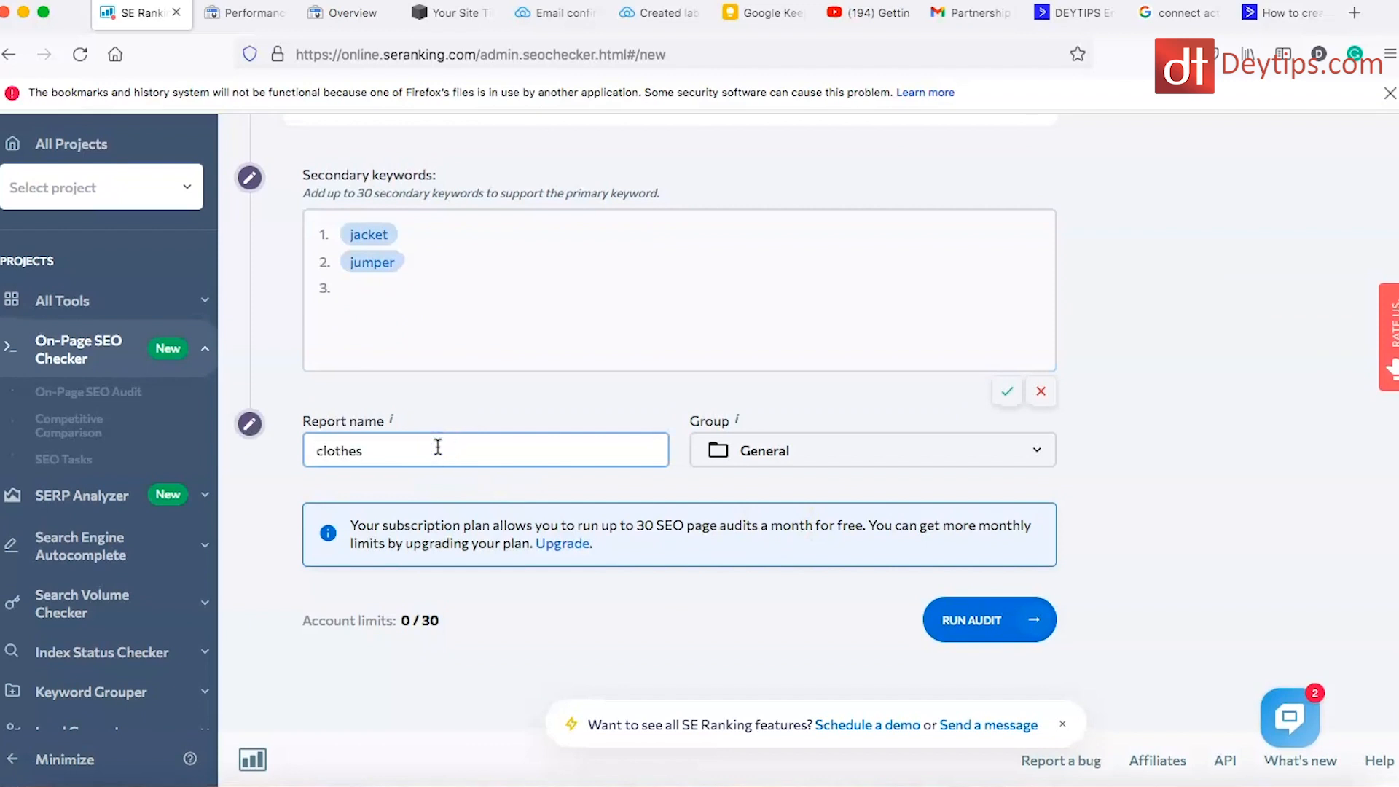
click(975, 621)
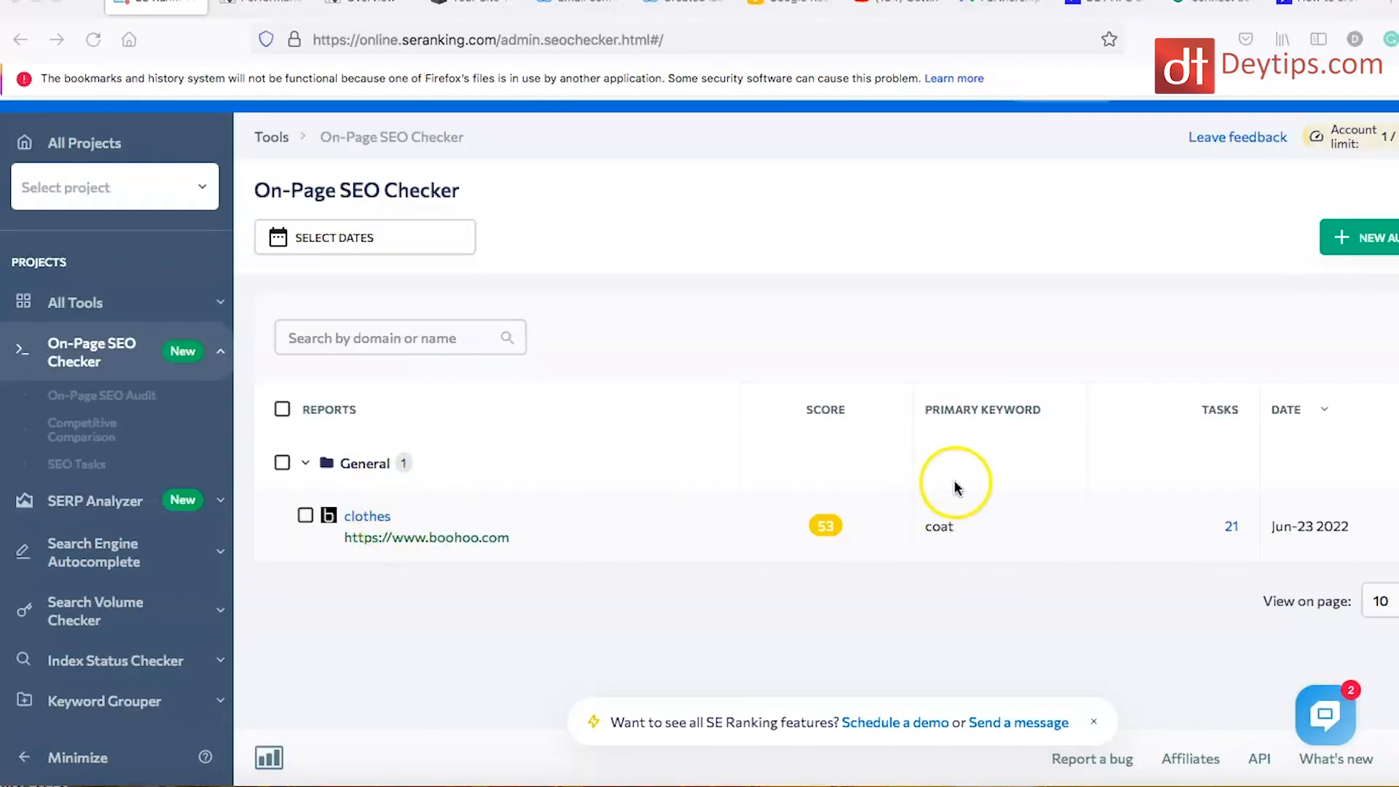
Open the "clothes" audit report and examine its page quality score and the priority levels of its SEO tasks.
click(378, 519)
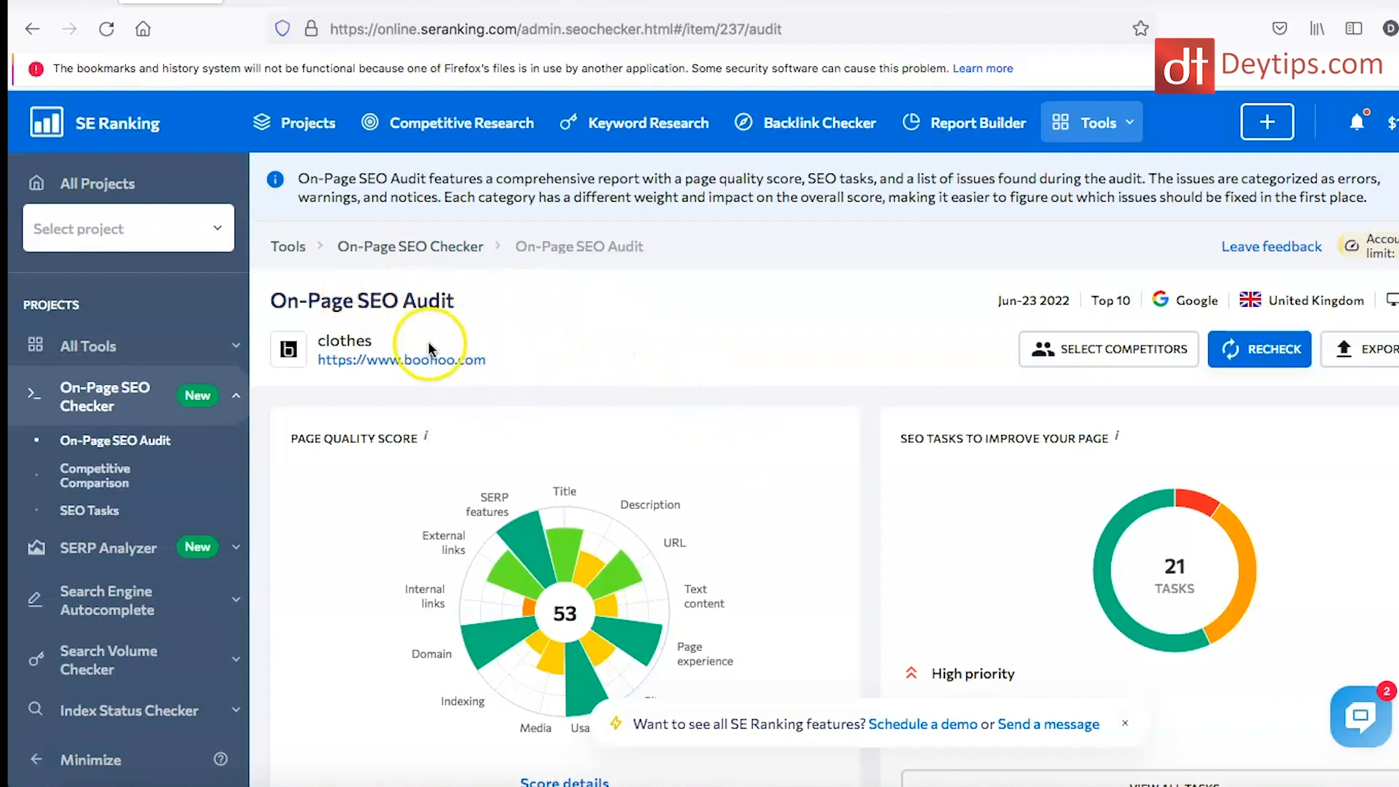
scroll(641, 416, down, 2)
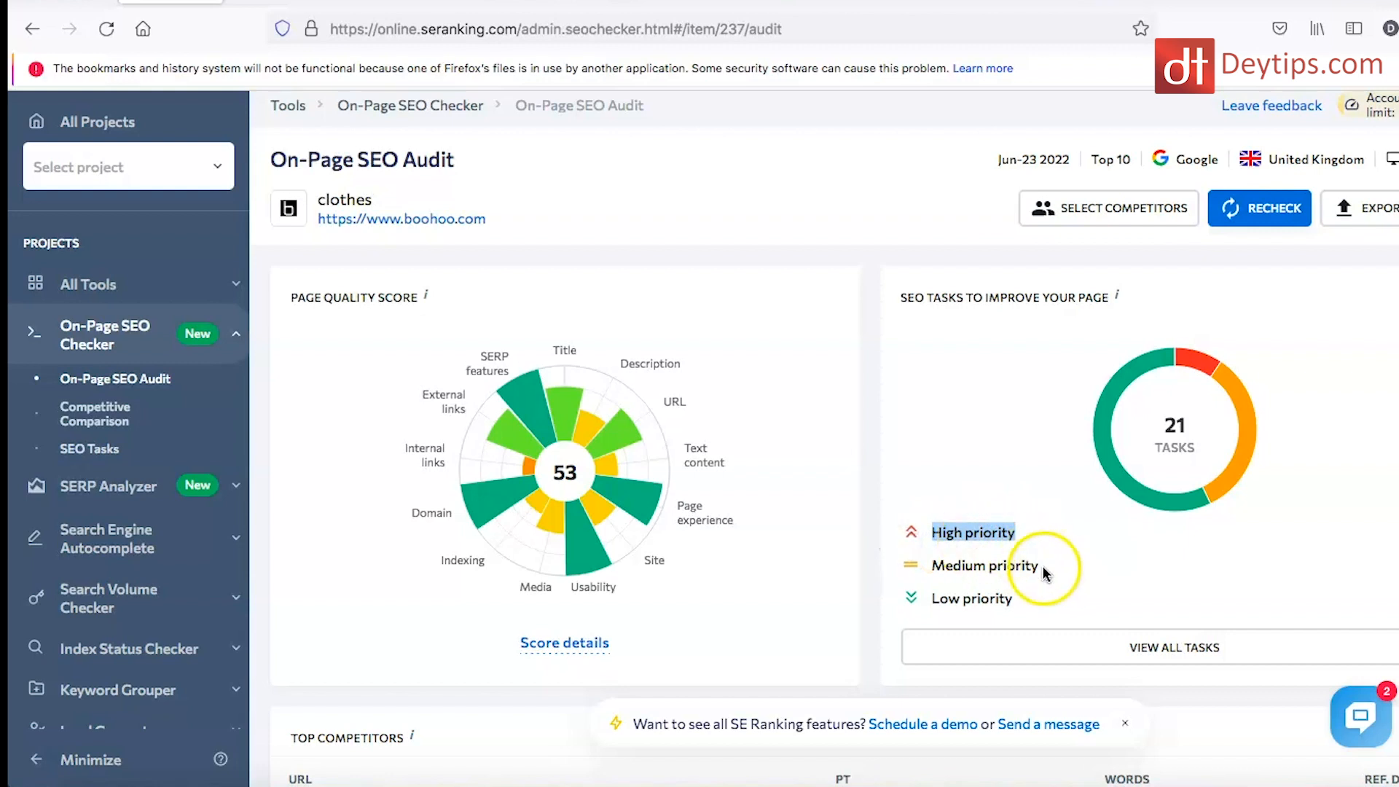
drag(1046, 574, 997, 569)
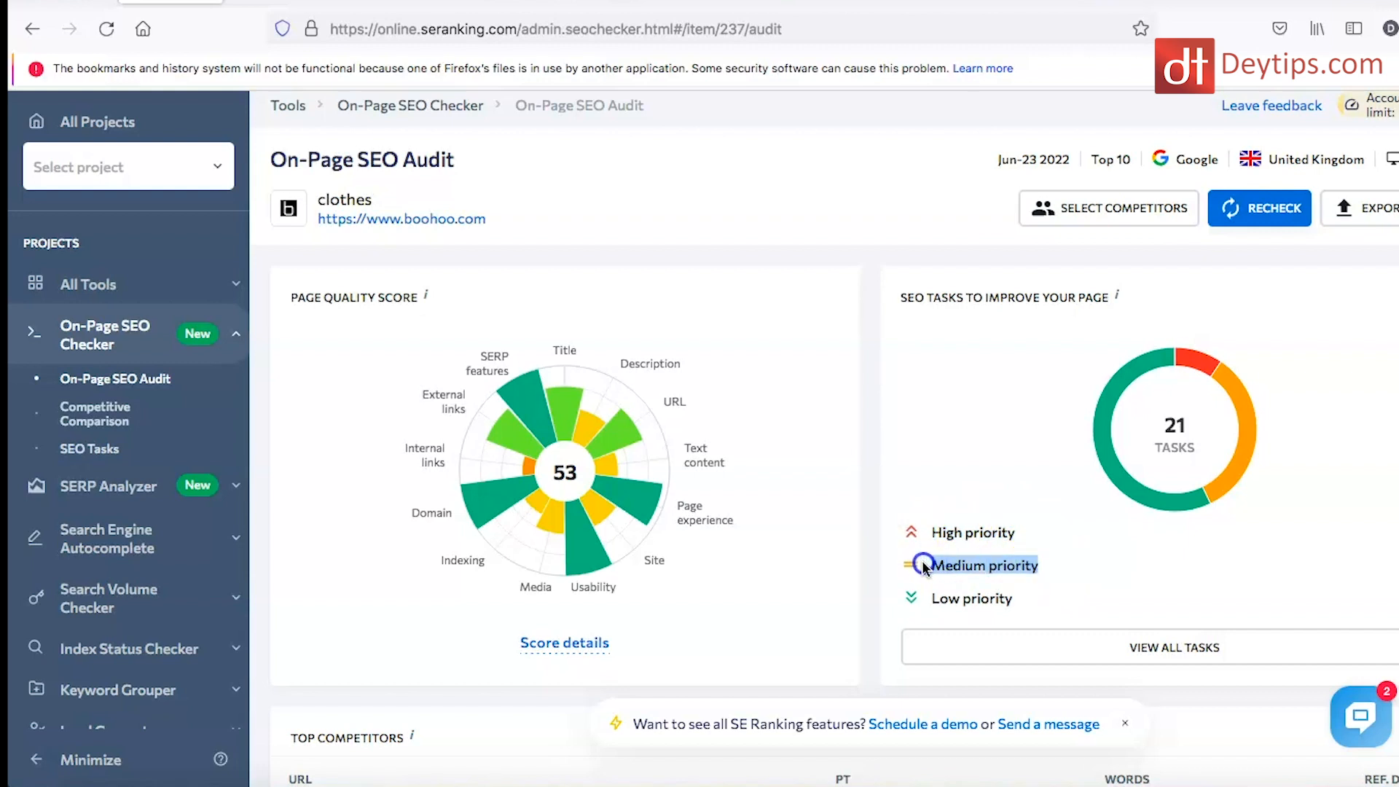
click(1056, 568)
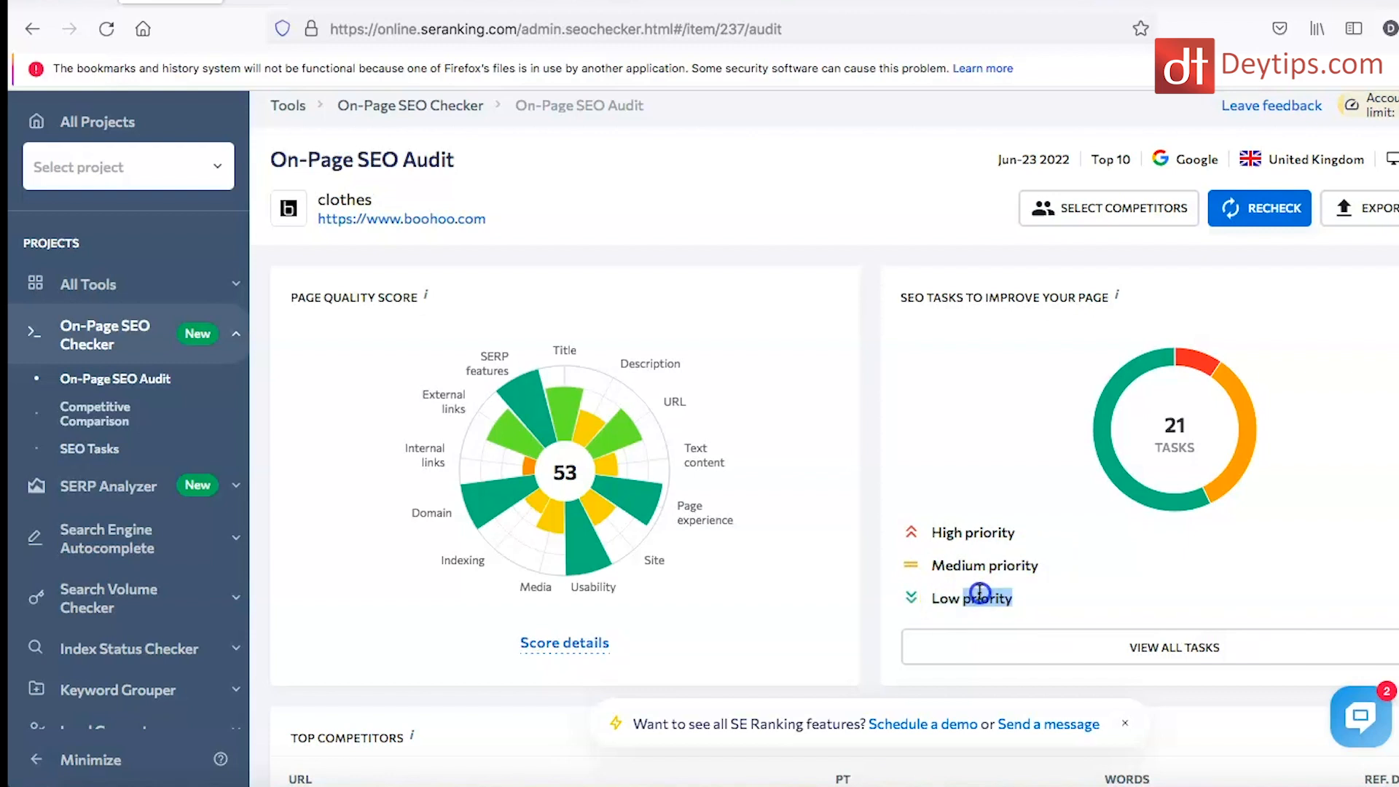
Examine the top competitors table in the audit report, including each competitor's URL and word count.
scroll(849, 590, down, 5)
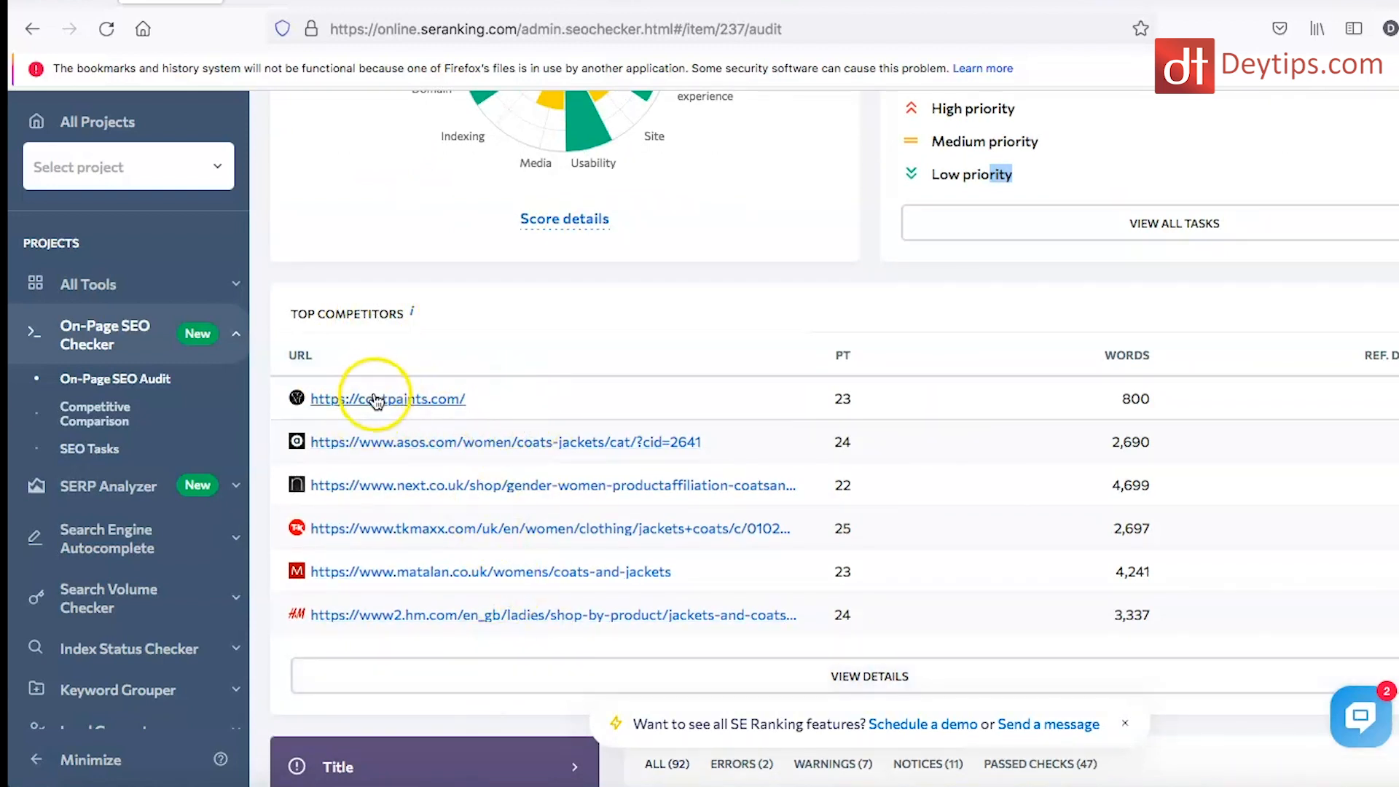
scroll(696, 586, down, 1)
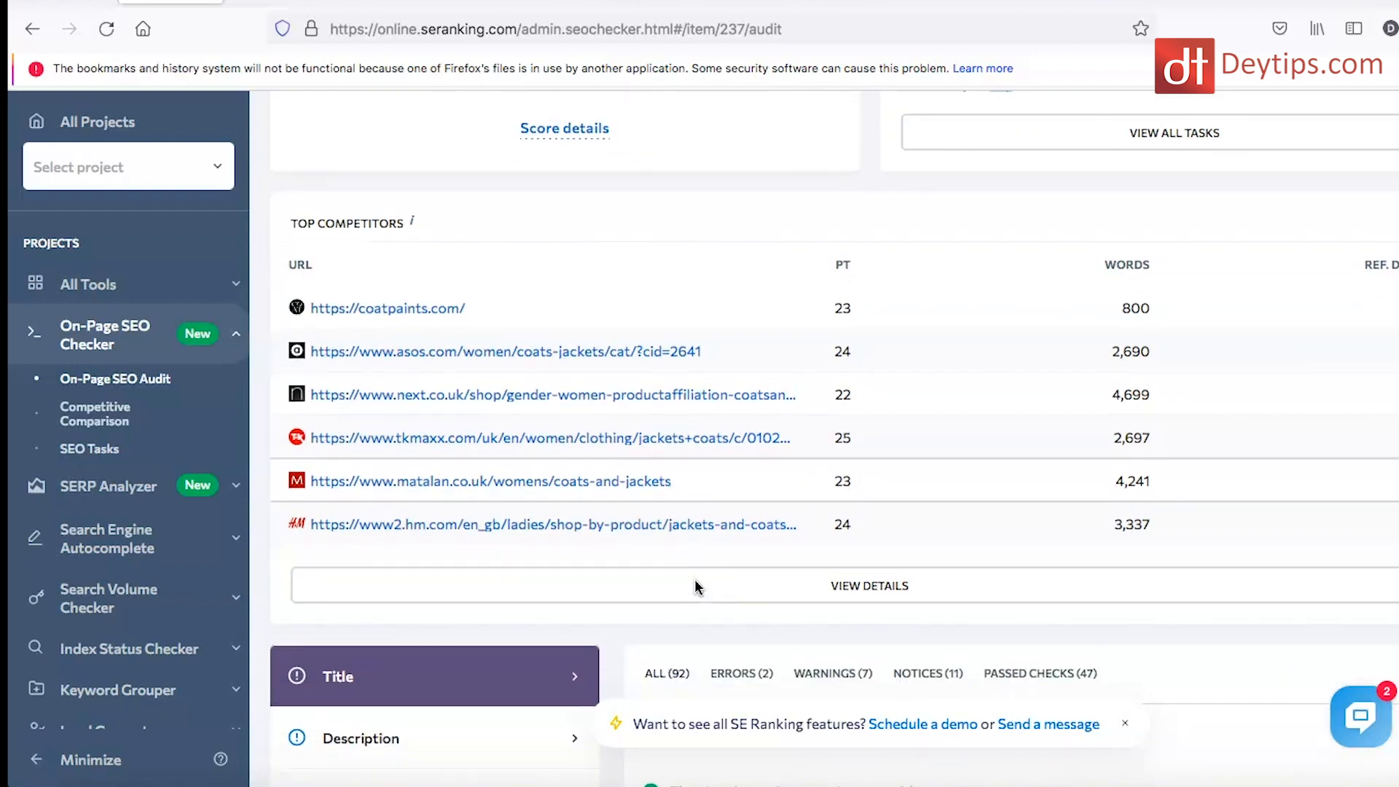
scroll(697, 587, up, 5)
scroll(696, 587, up, 3)
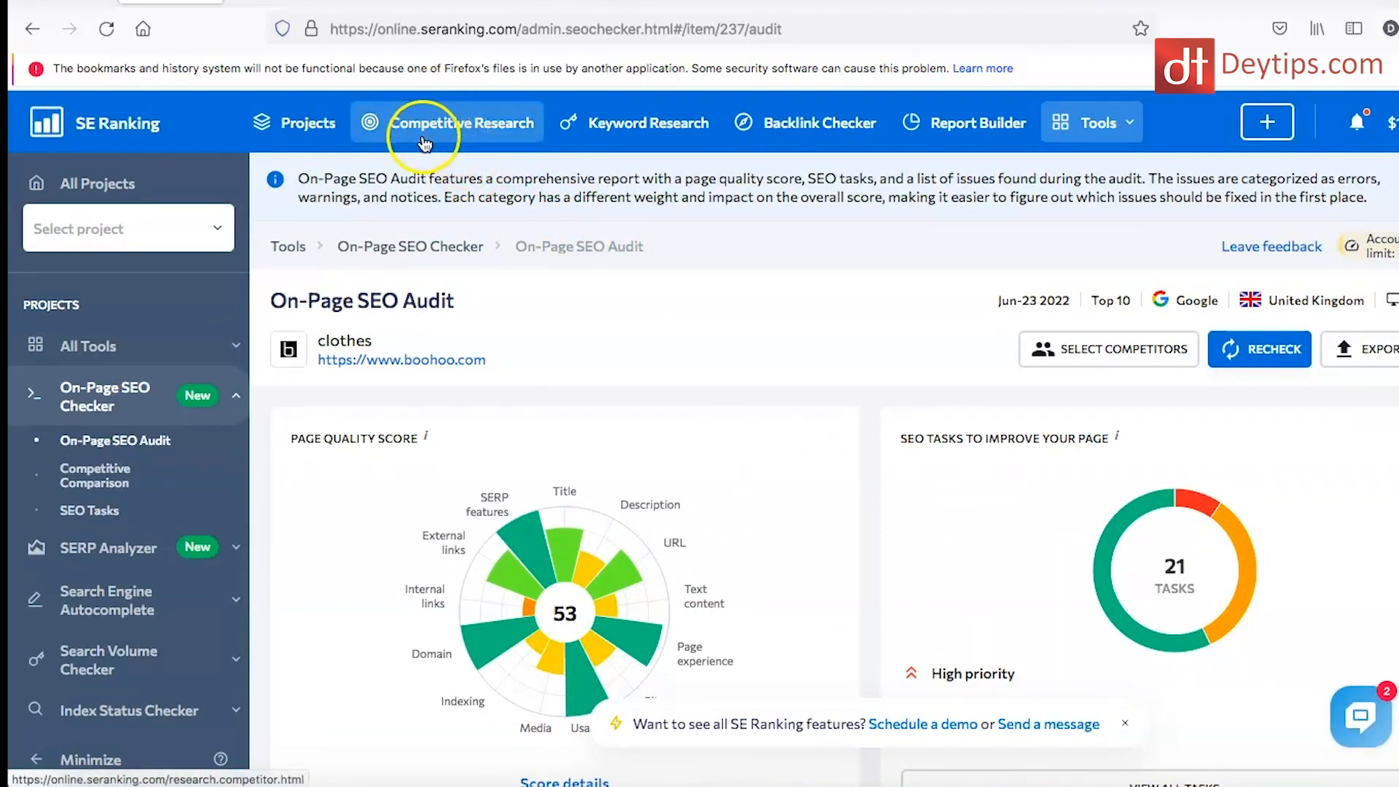
Review the audit checks filtered by errors, warnings and notices, and return to the list of all checks.
scroll(794, 454, down, 3)
scroll(794, 453, down, 10)
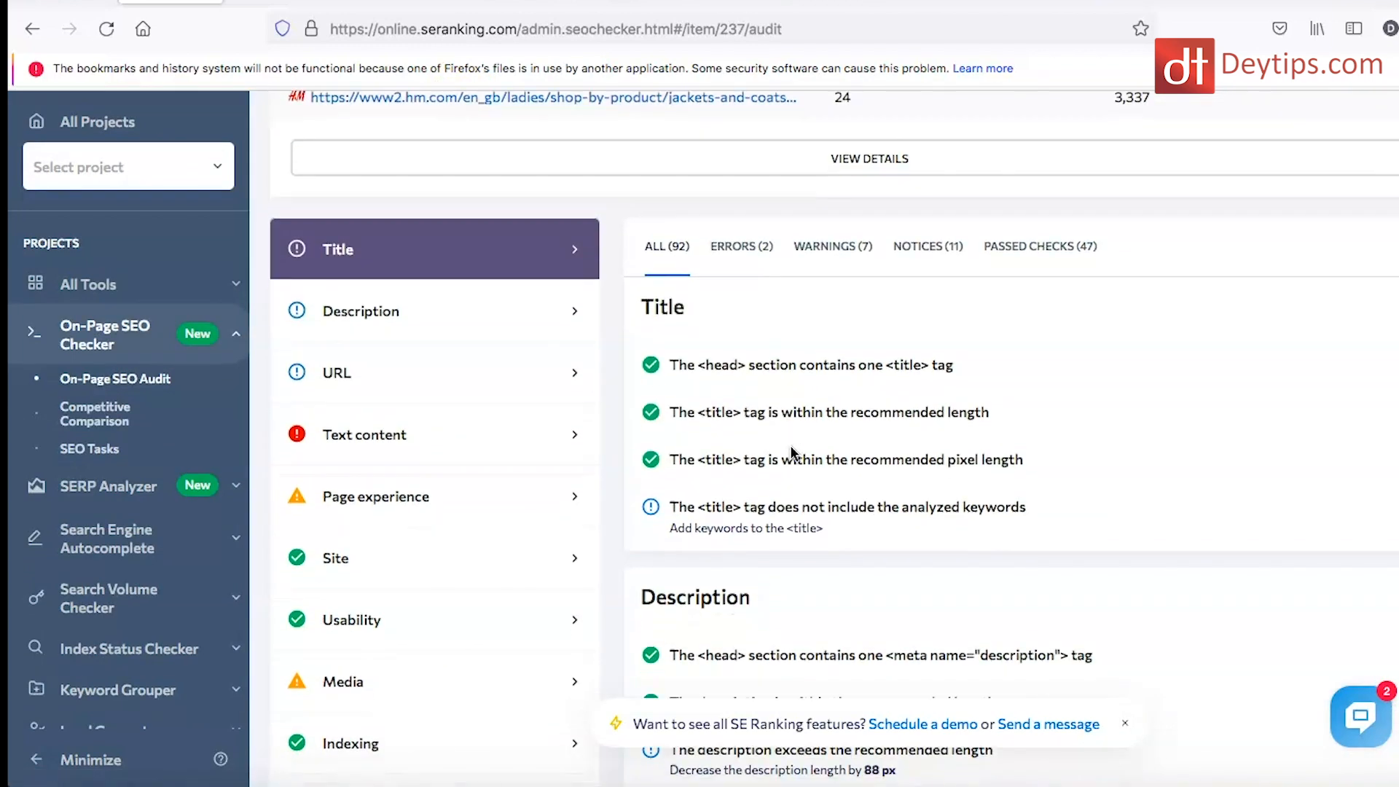
scroll(793, 453, down, 1)
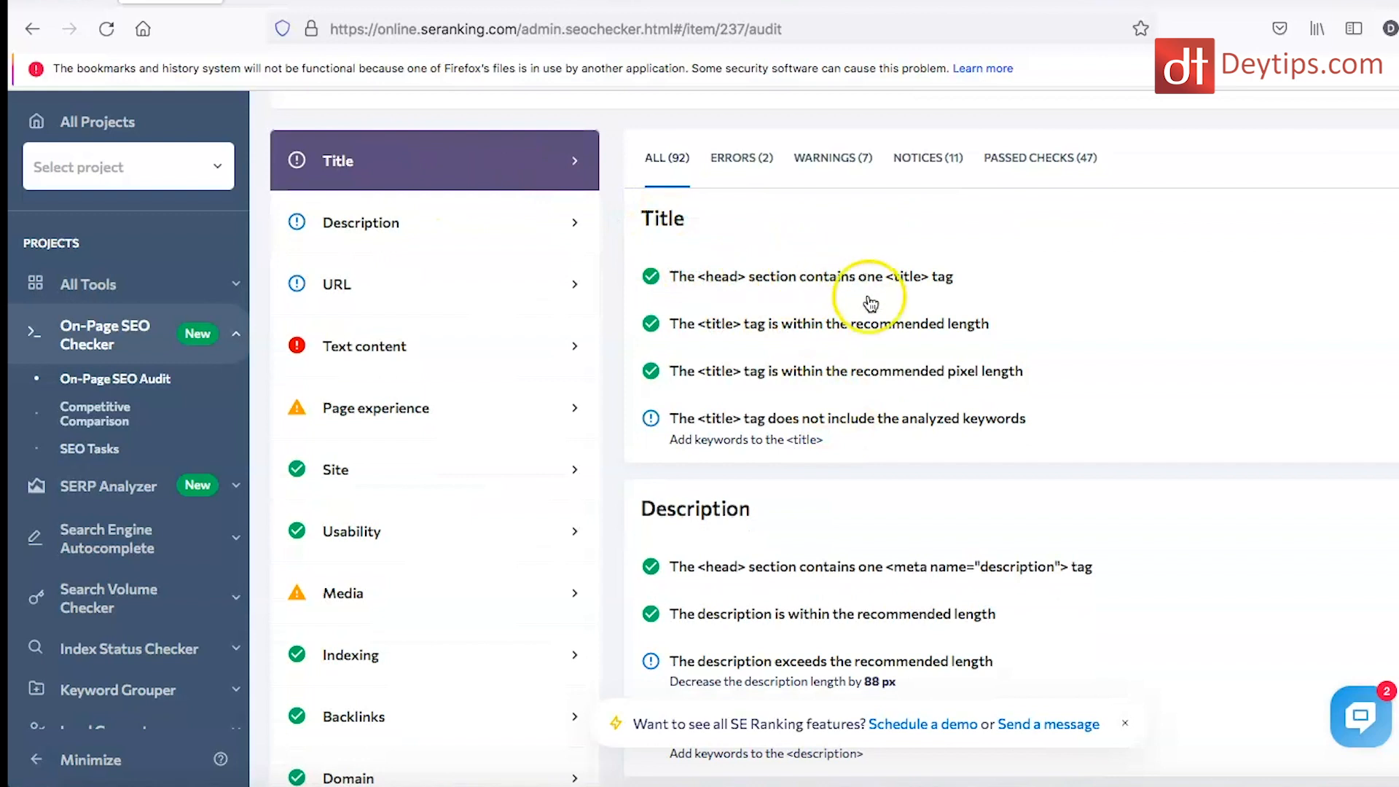
click(746, 159)
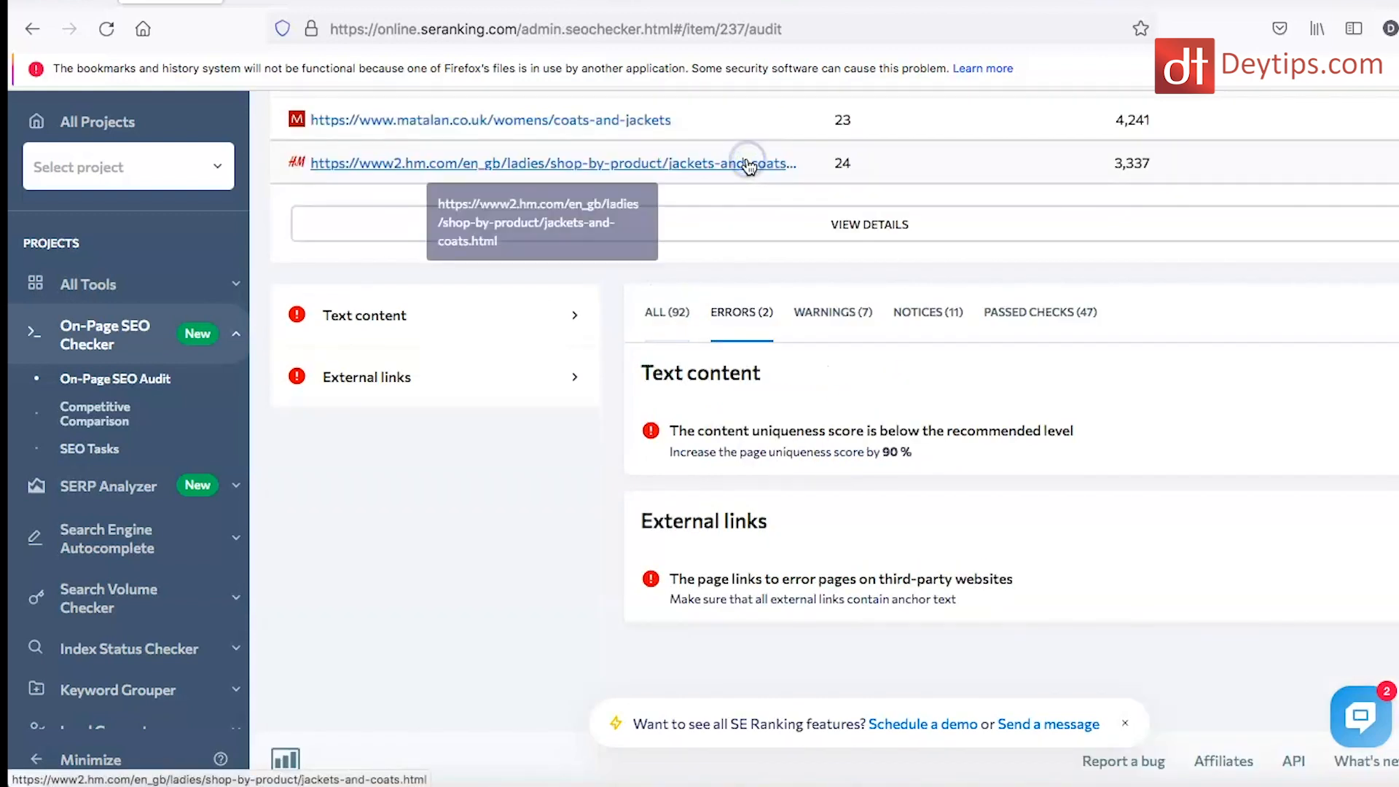
click(839, 332)
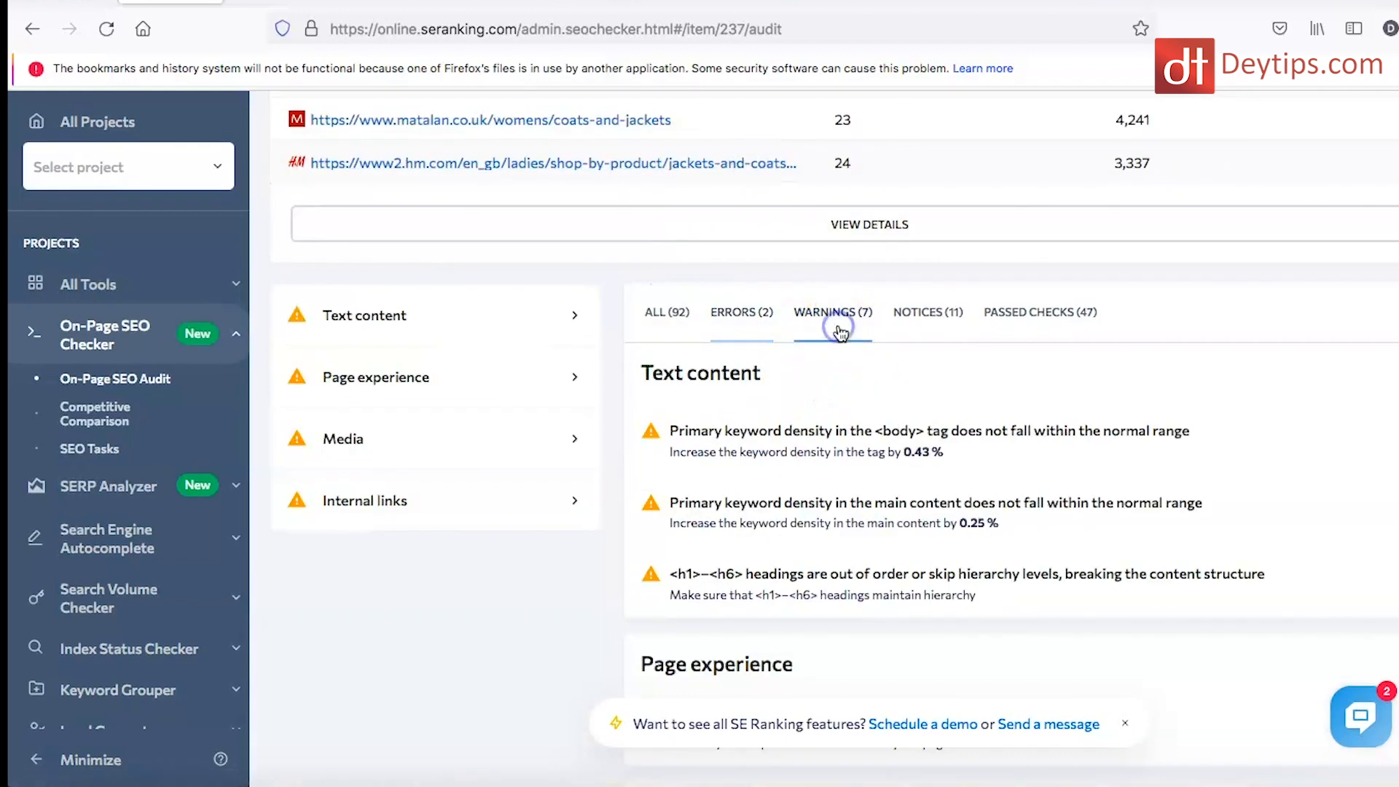
click(924, 319)
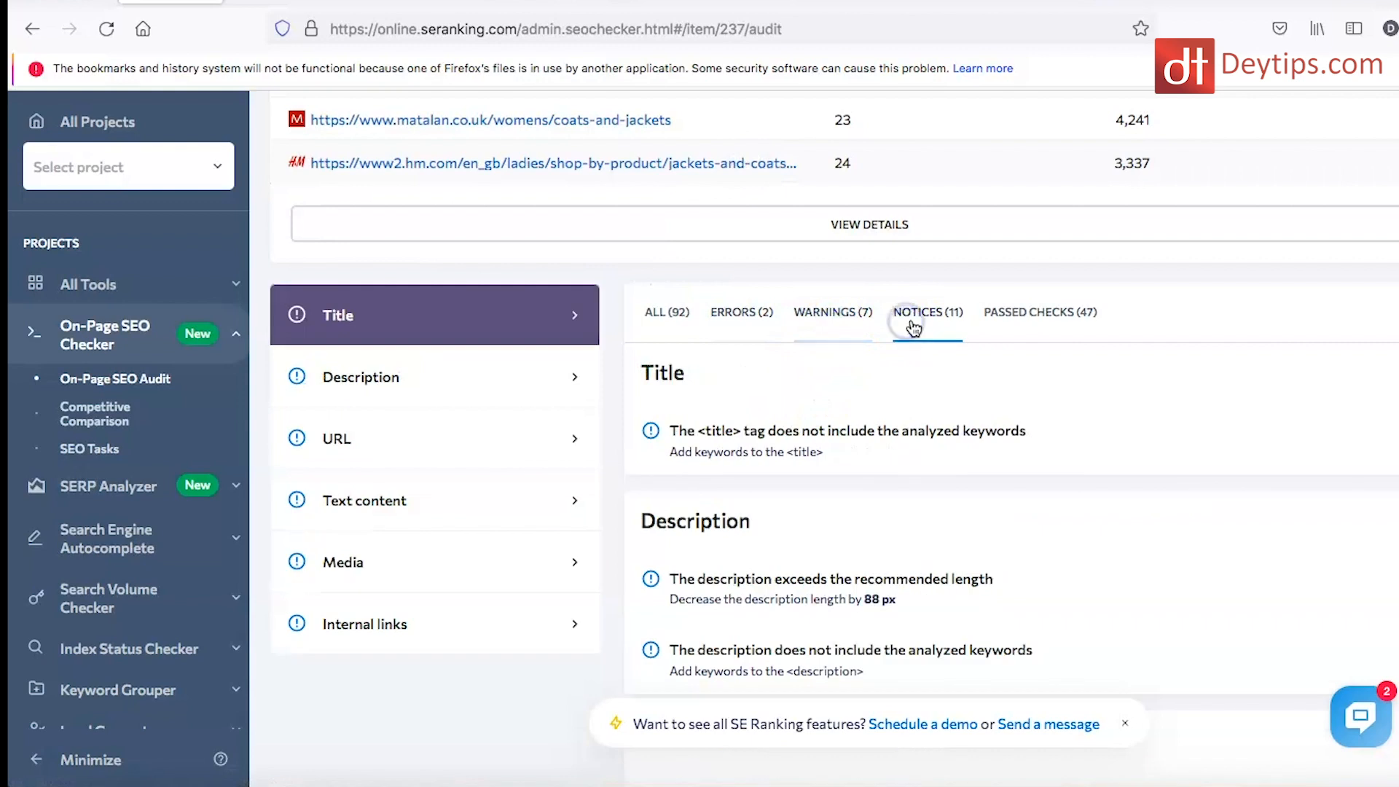
click(653, 314)
Examine the Description, URL and Text content sections of the full list of audit checks.
scroll(431, 377, down, 3)
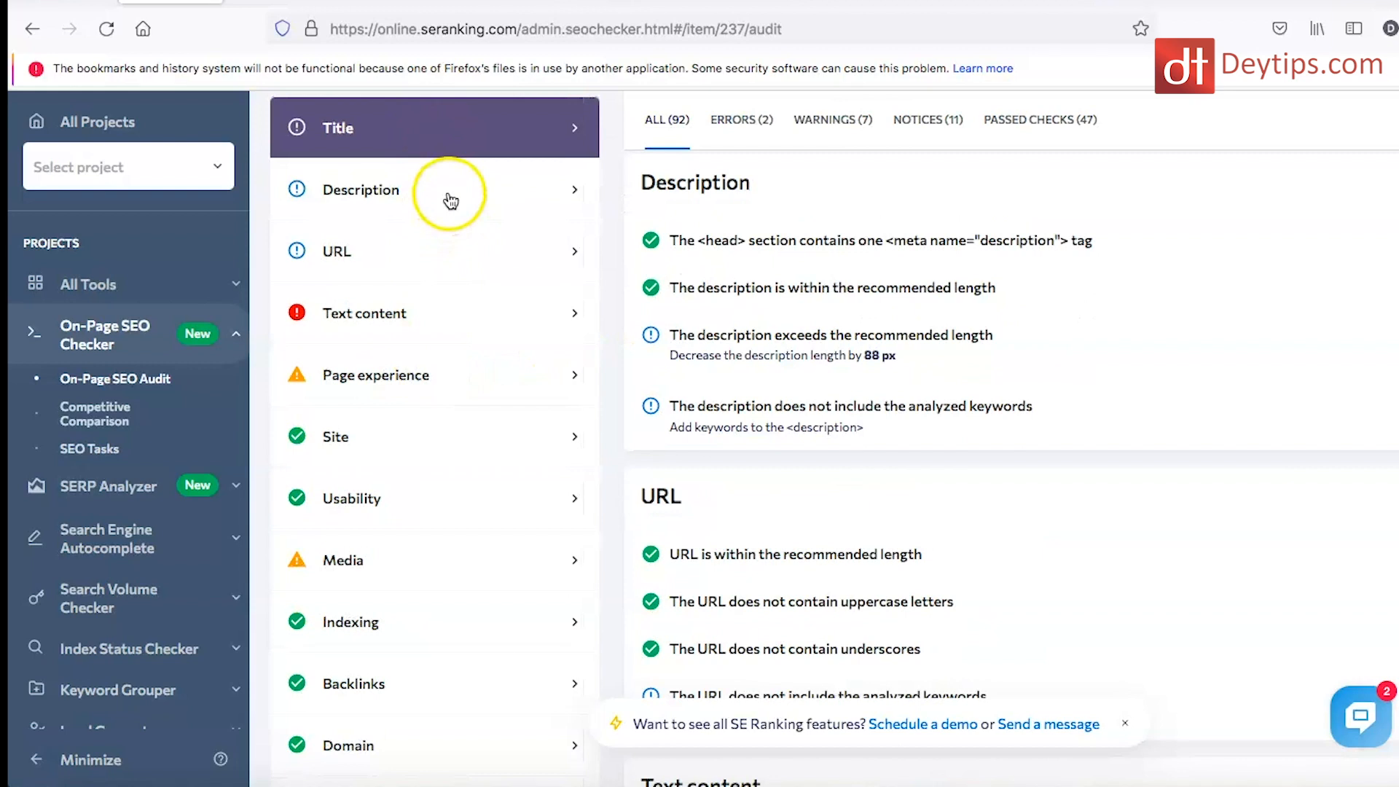
click(402, 262)
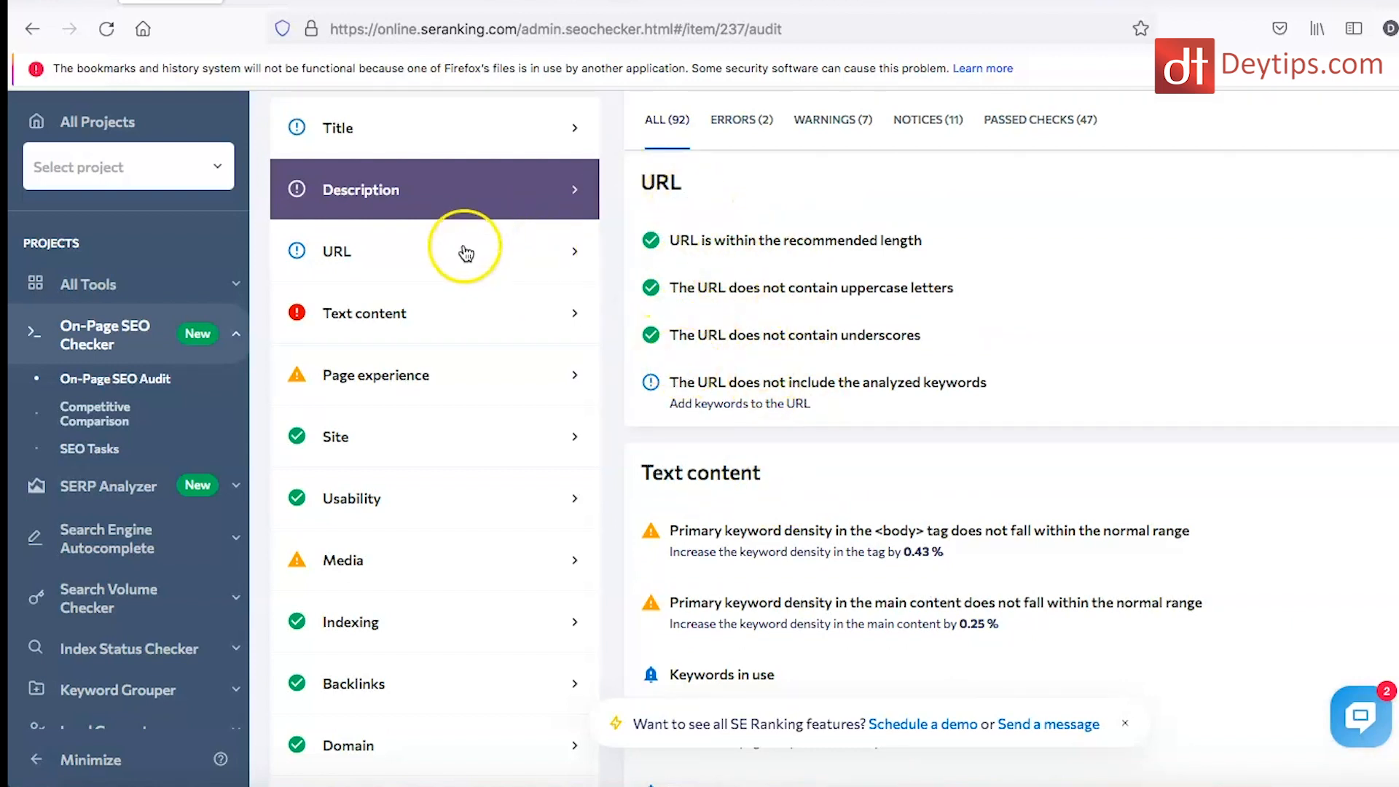
click(428, 345)
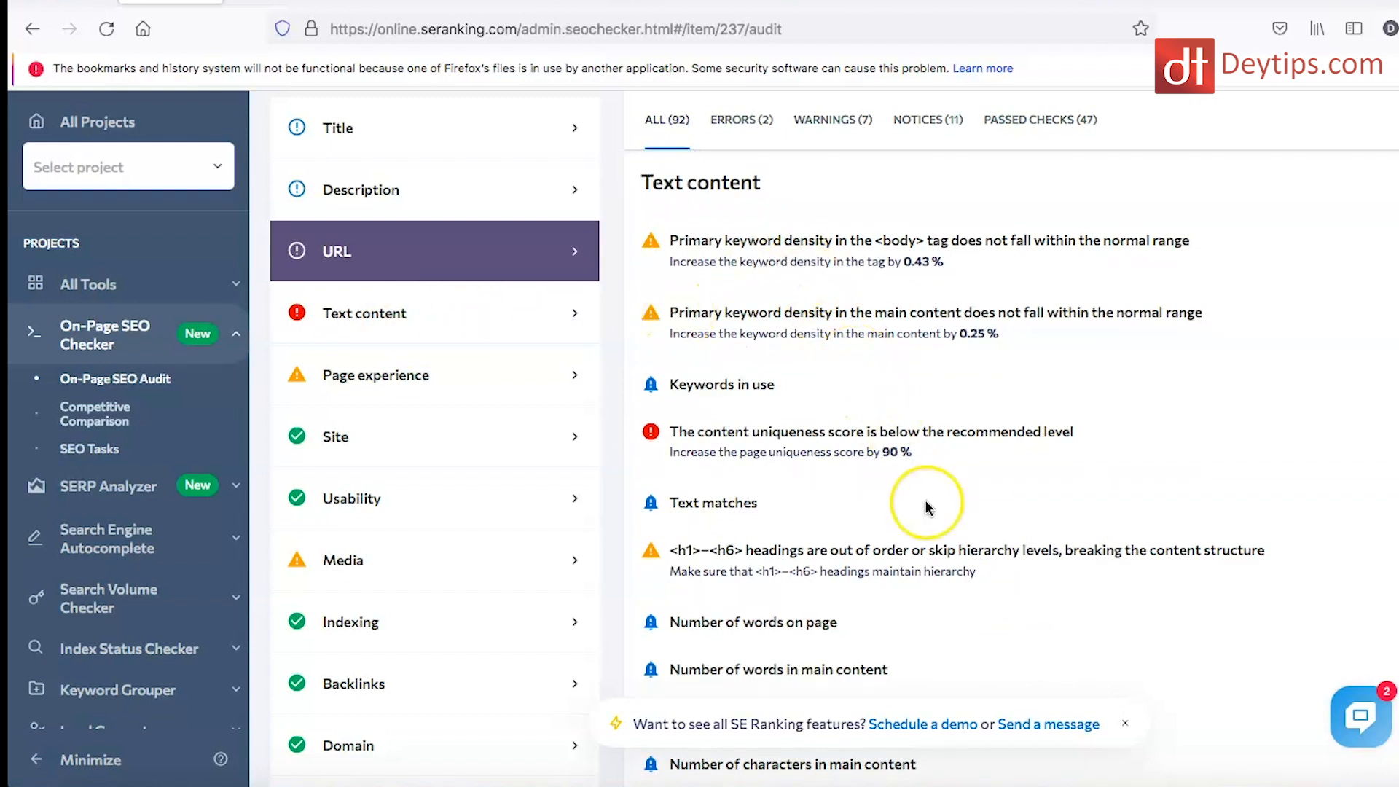
scroll(924, 502, down, 3)
scroll(927, 506, down, 7)
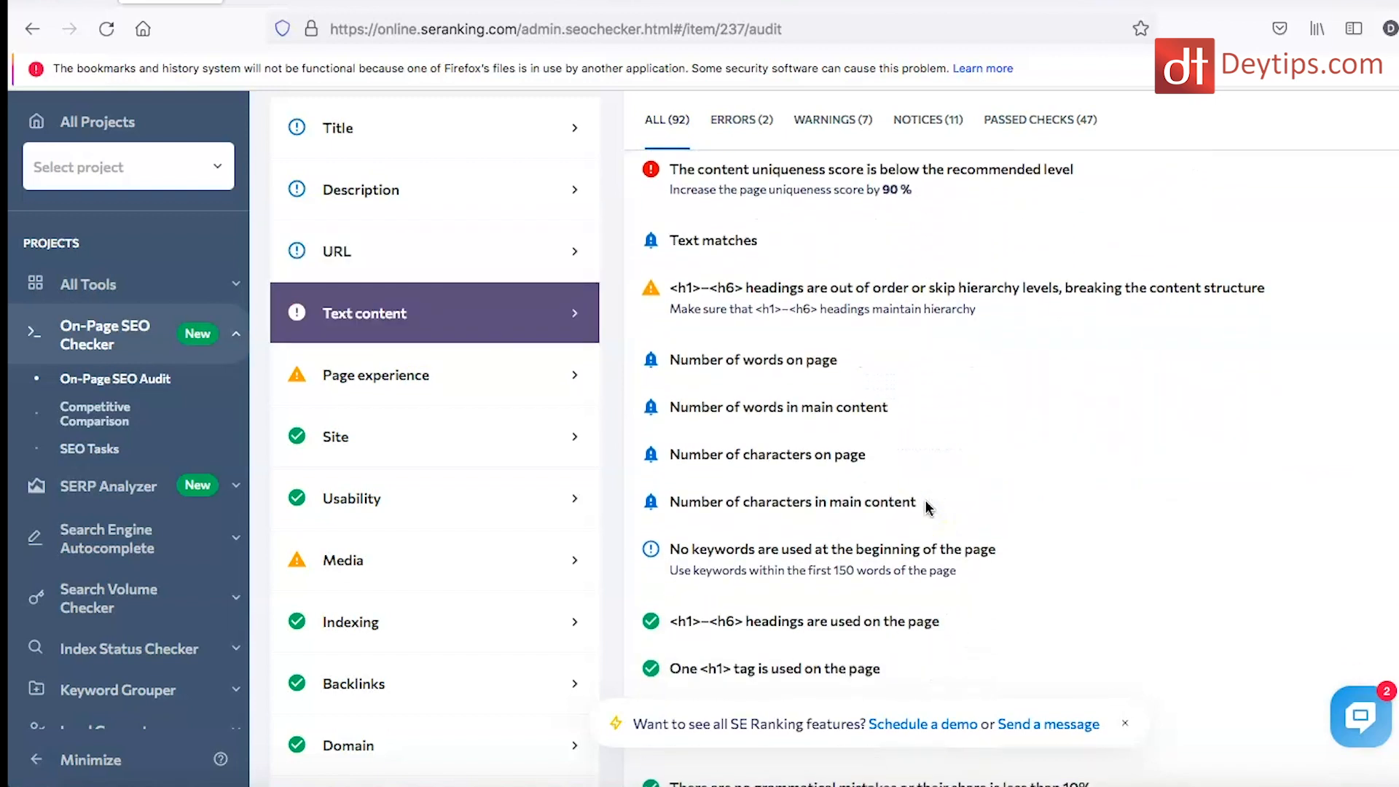
scroll(927, 508, down, 15)
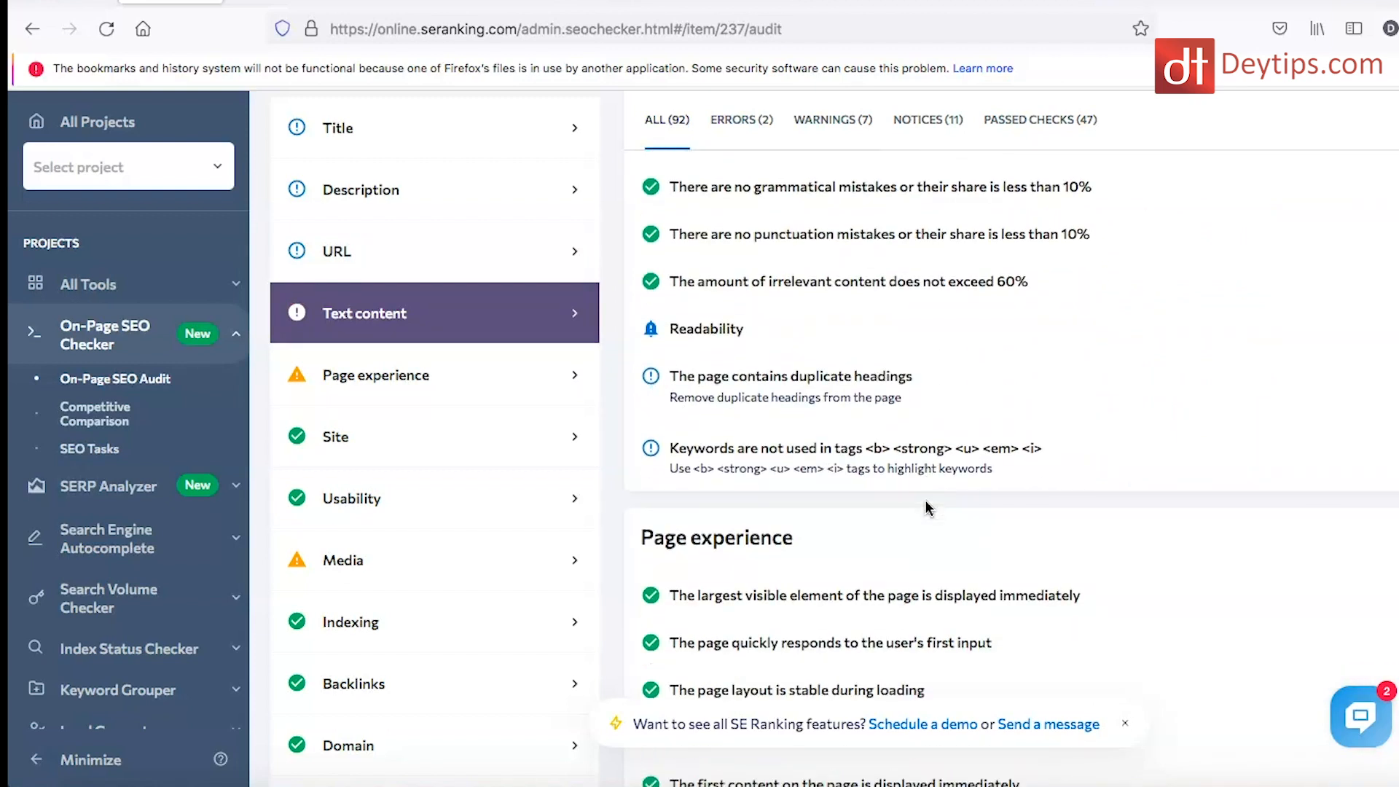
Look through the remaining audit checks from Page experience and Usability to Media, Indexing and Backlinks.
scroll(927, 508, down, 15)
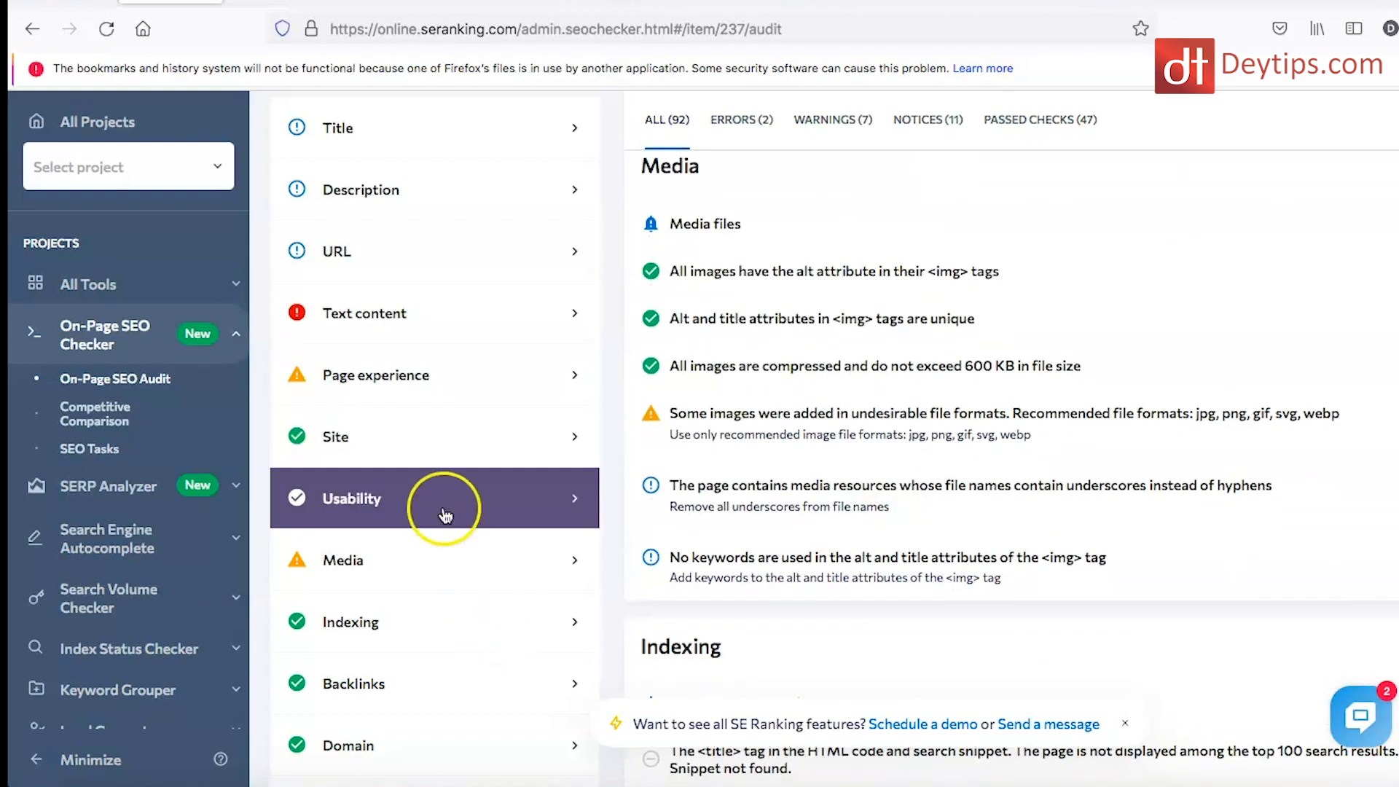
scroll(626, 534, up, 10)
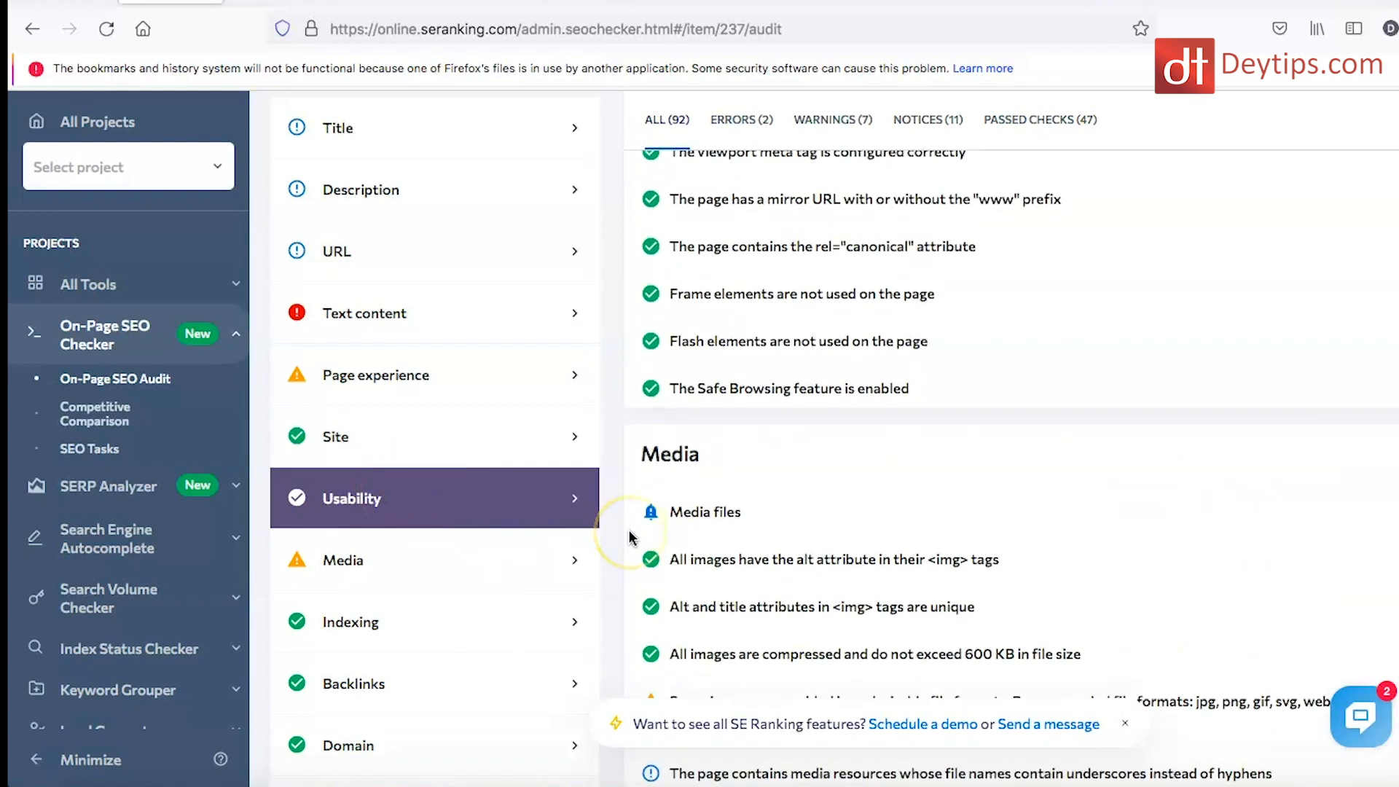
scroll(728, 490, down, 8)
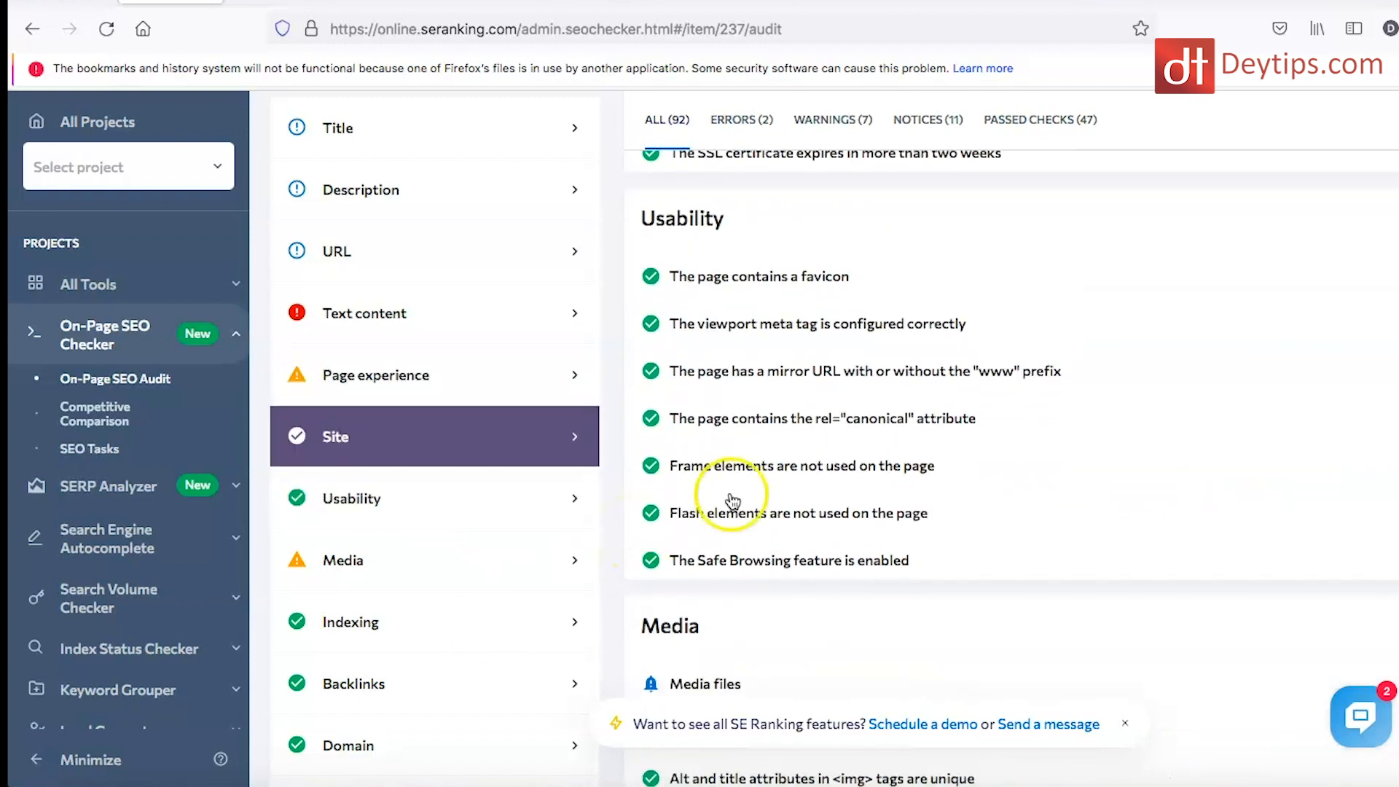
scroll(862, 455, down, 10)
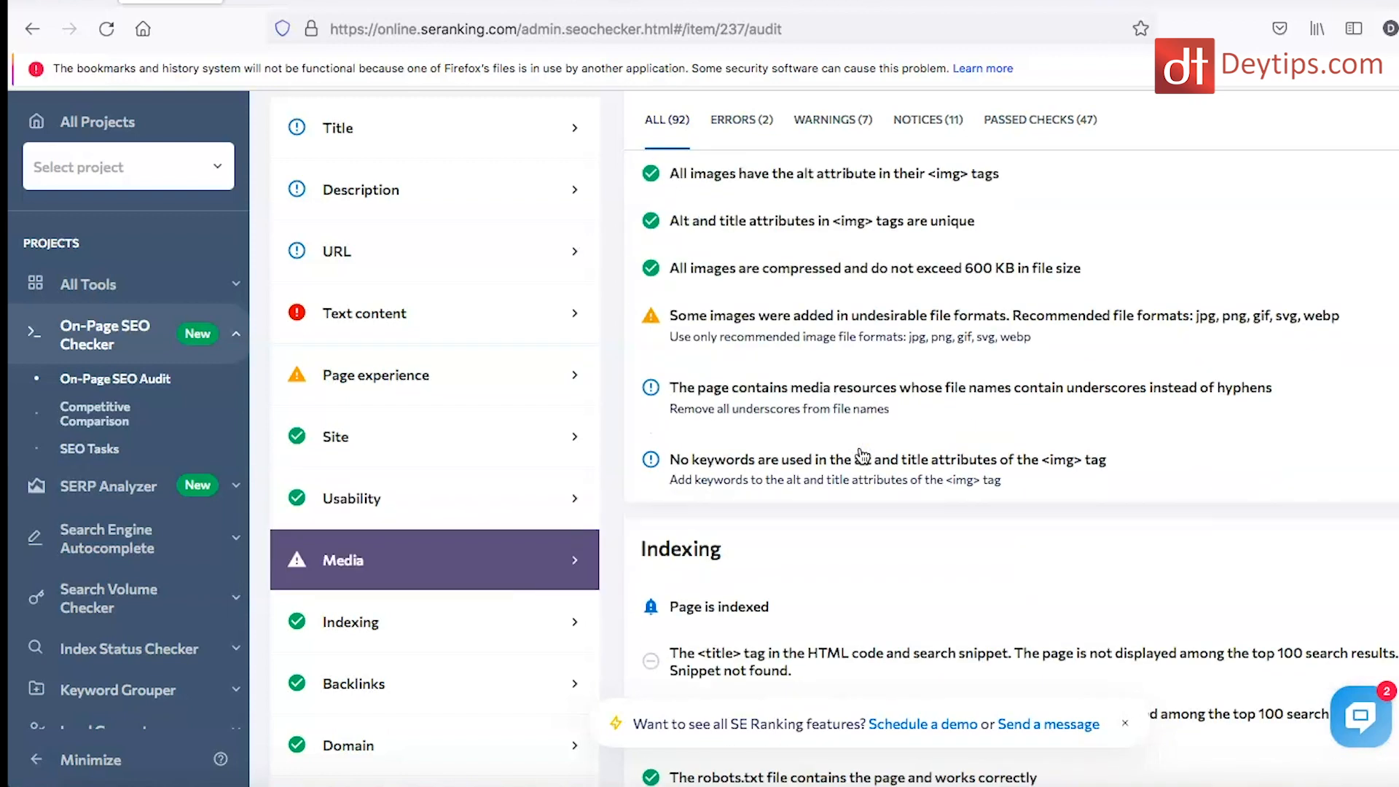
scroll(862, 455, down, 12)
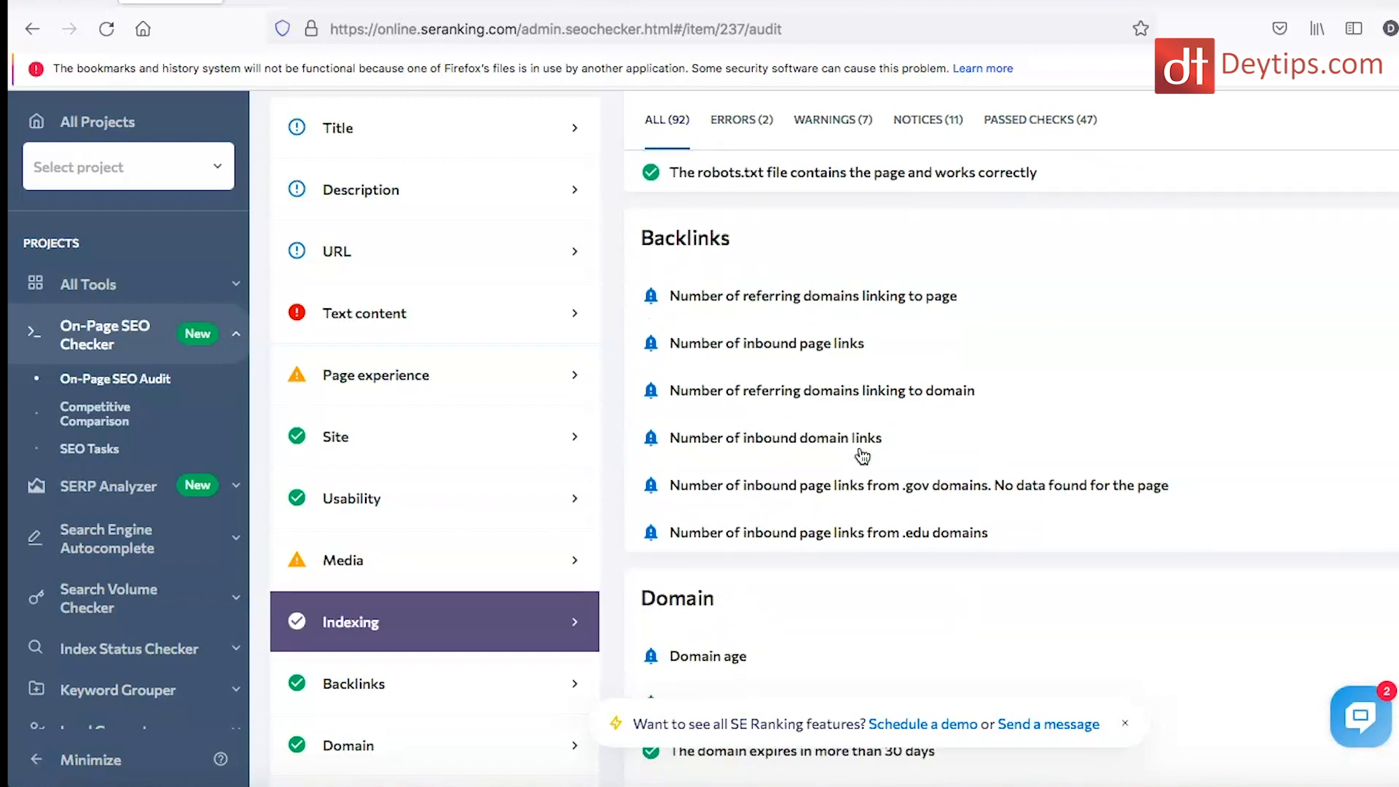
Examine the last audit checks, from Backlinks and Domain to External links and SERP features, and return to the report's overview.
scroll(863, 455, down, 6)
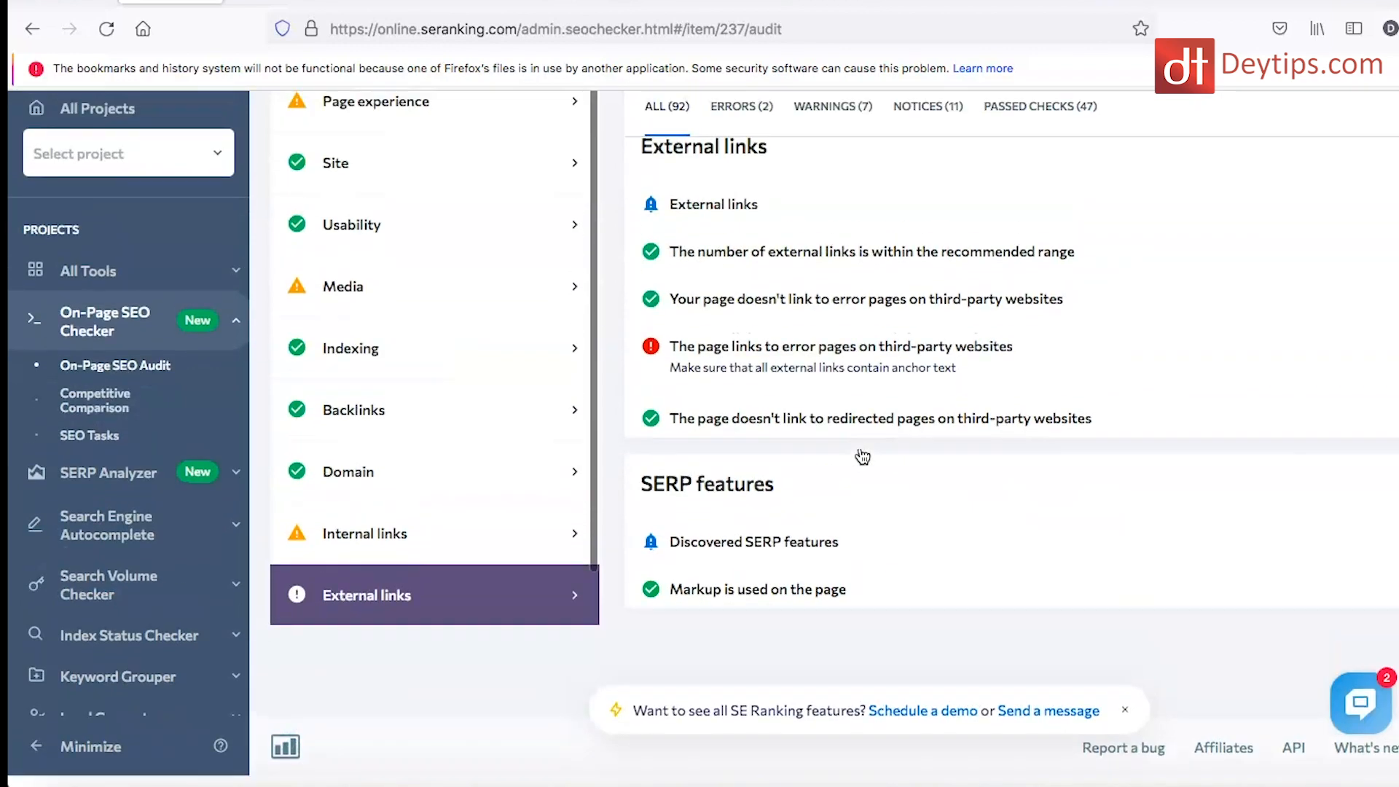
click(540, 634)
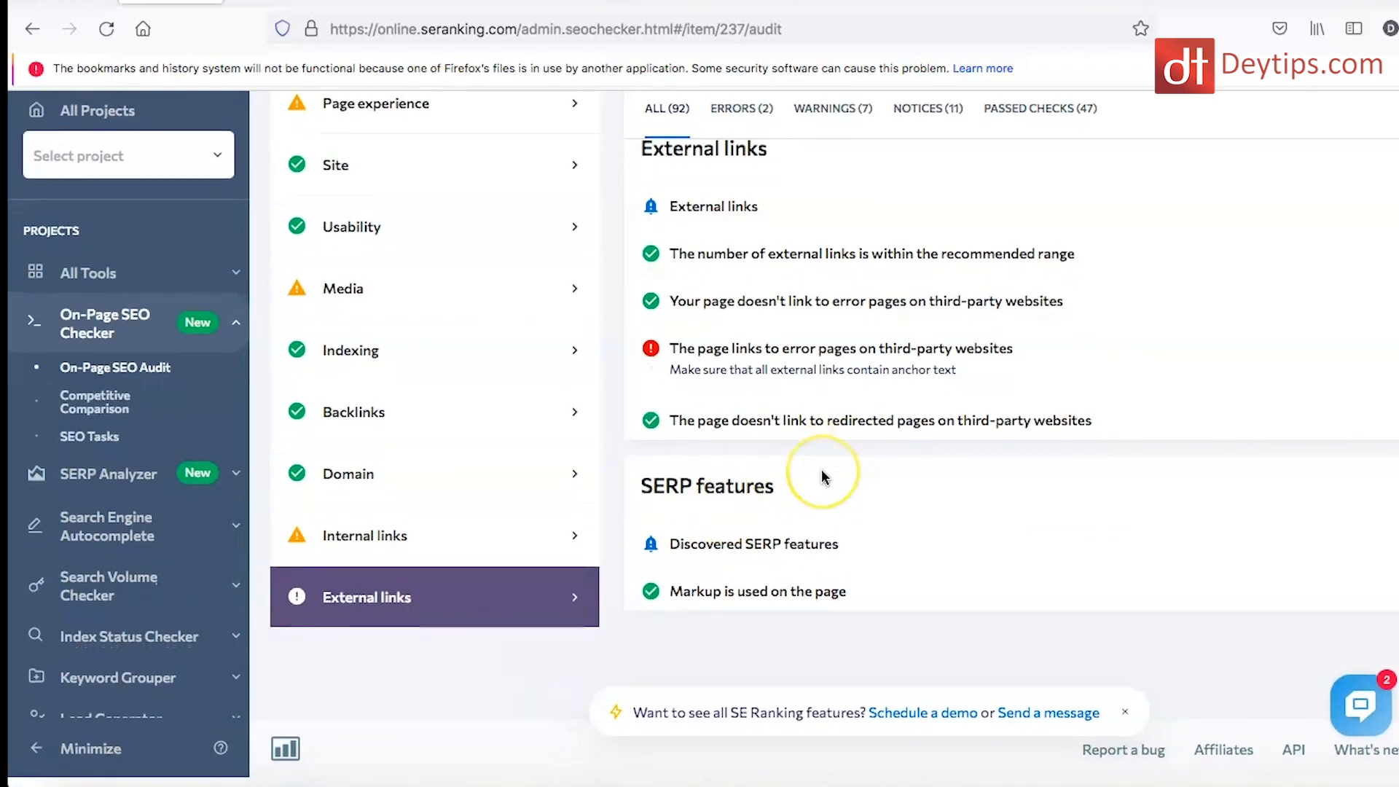
scroll(816, 477, up, 15)
scroll(823, 477, down, 5)
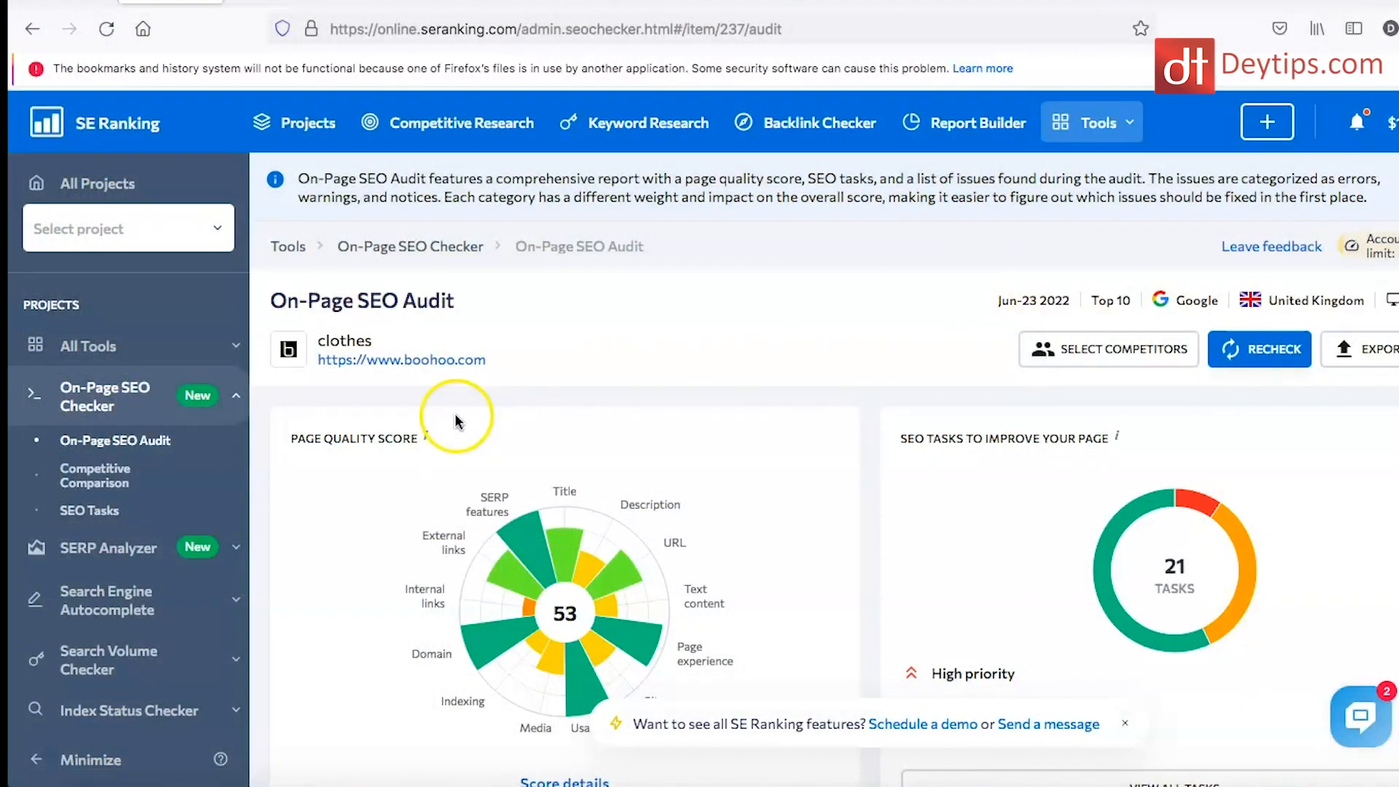
Open the Competitive Comparison for boohoo.com and display its On-Page Metrics table.
scroll(455, 421, down, 1)
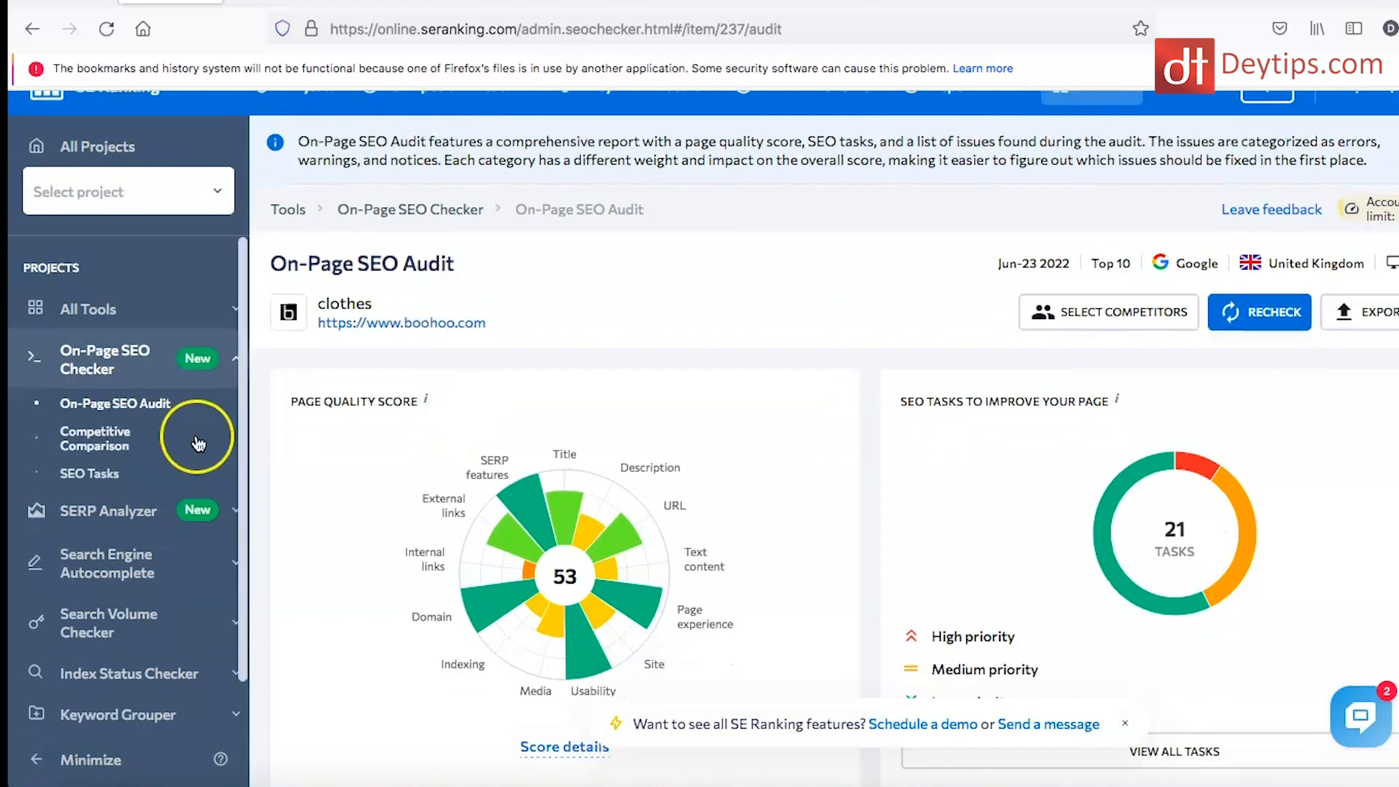
click(105, 453)
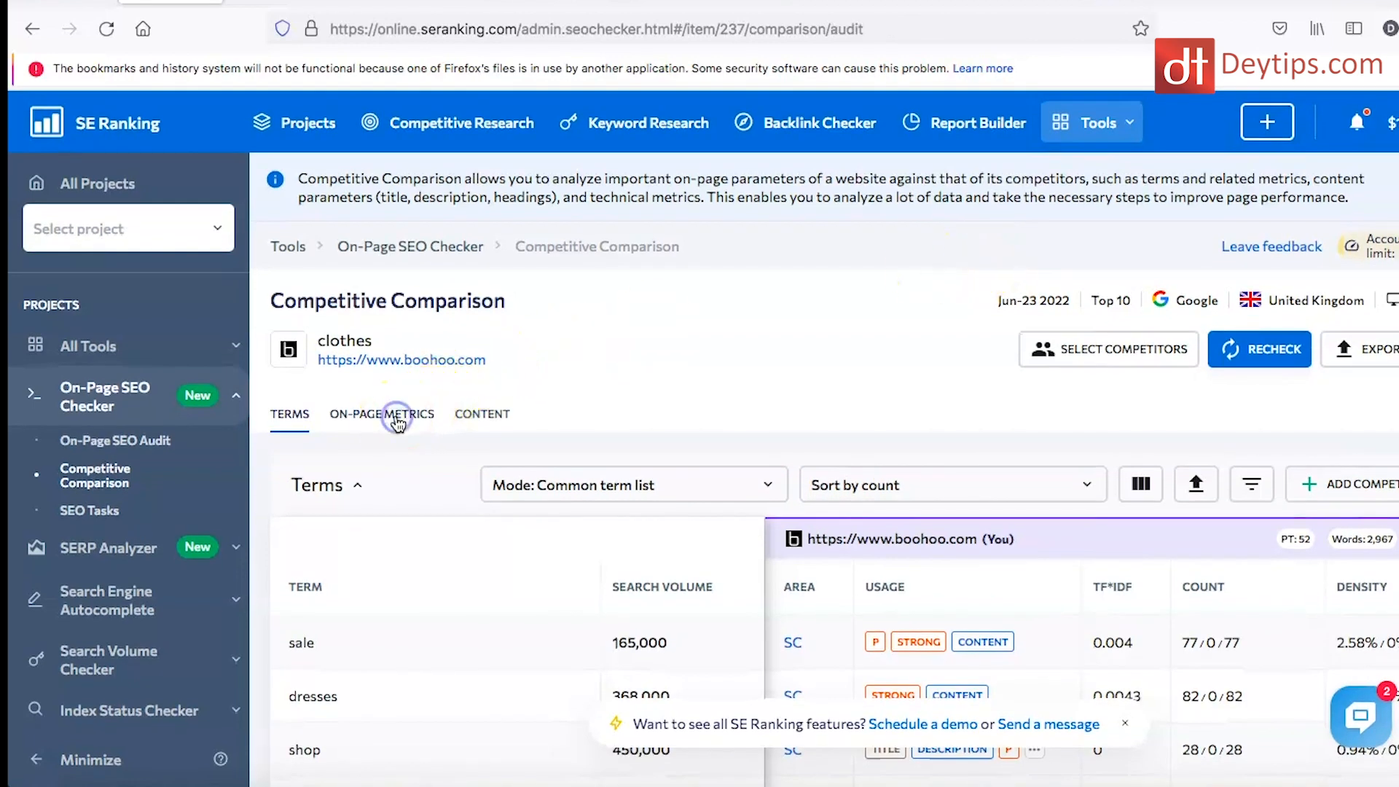
click(397, 421)
scroll(702, 428, down, 4)
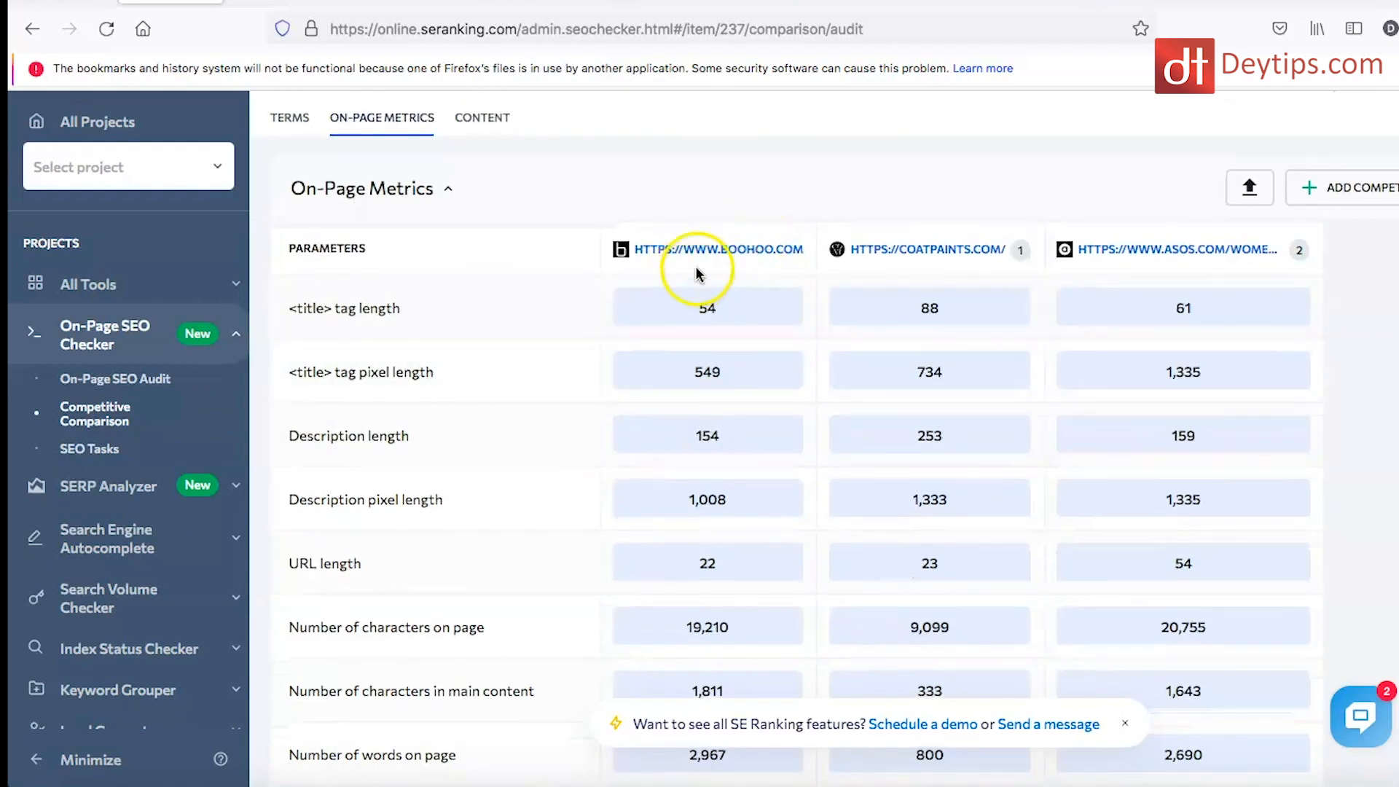
Compare the title, description and URL lengths of boohoo.com with those of the coatpaints.com and asos.com pages.
scroll(1145, 258, up, 1)
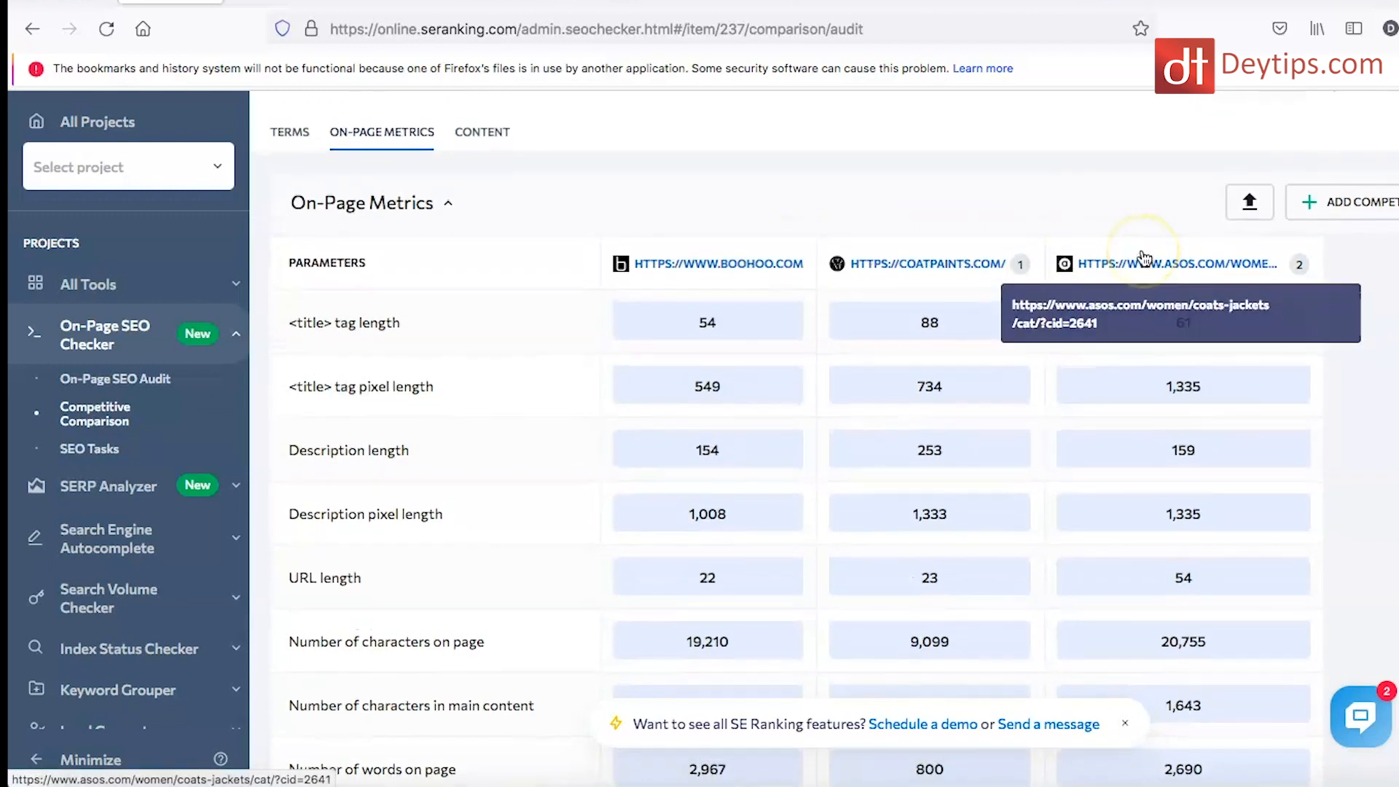
scroll(1142, 257, down, 1)
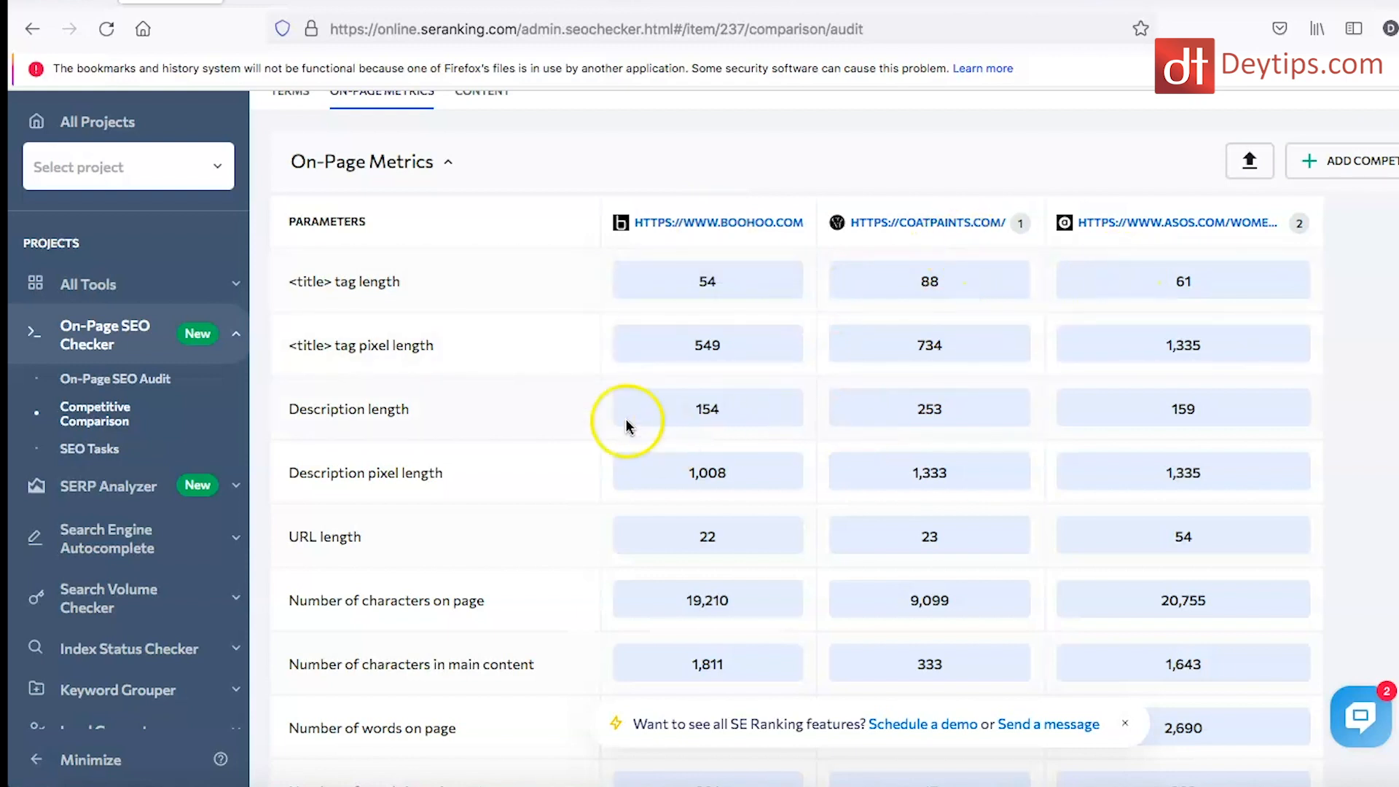
scroll(397, 370, down, 1)
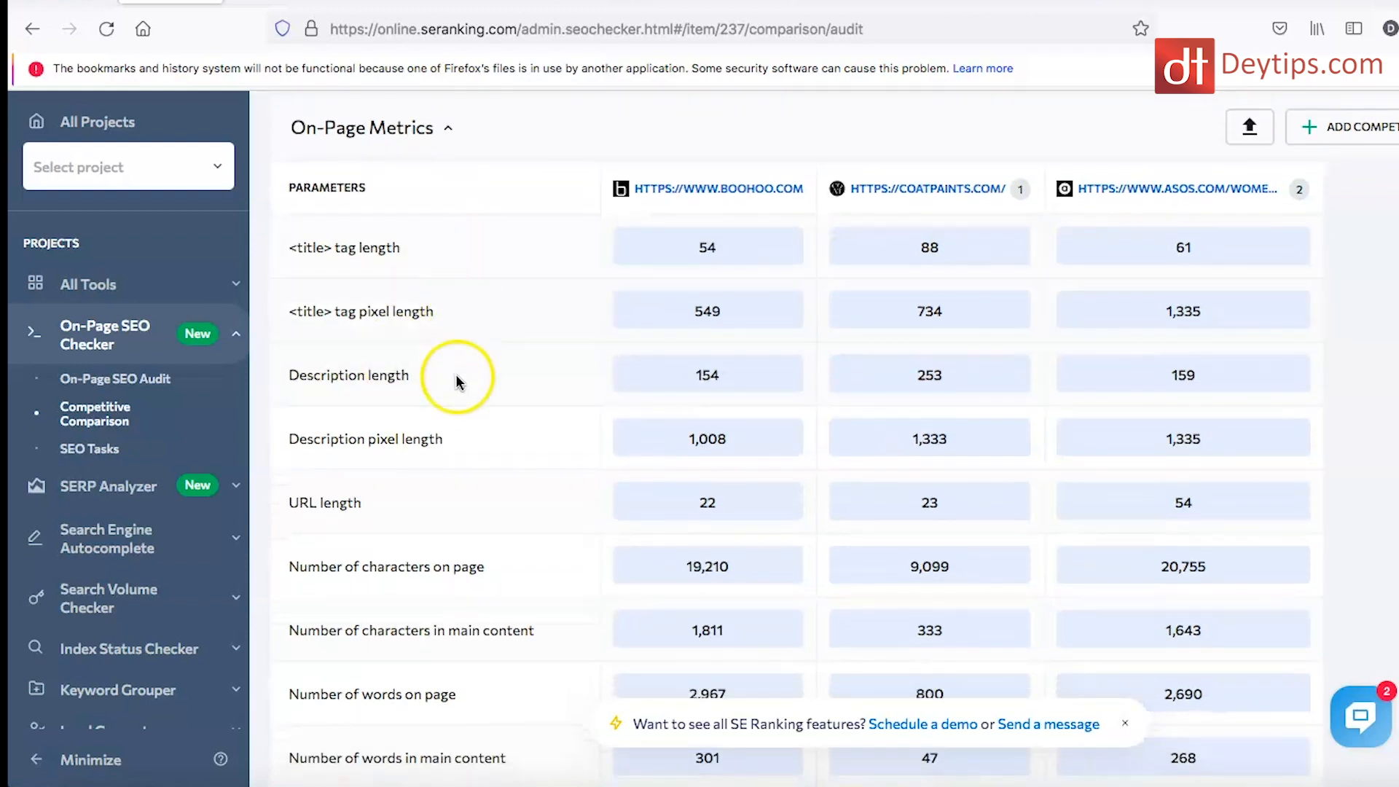
scroll(460, 396, down, 1)
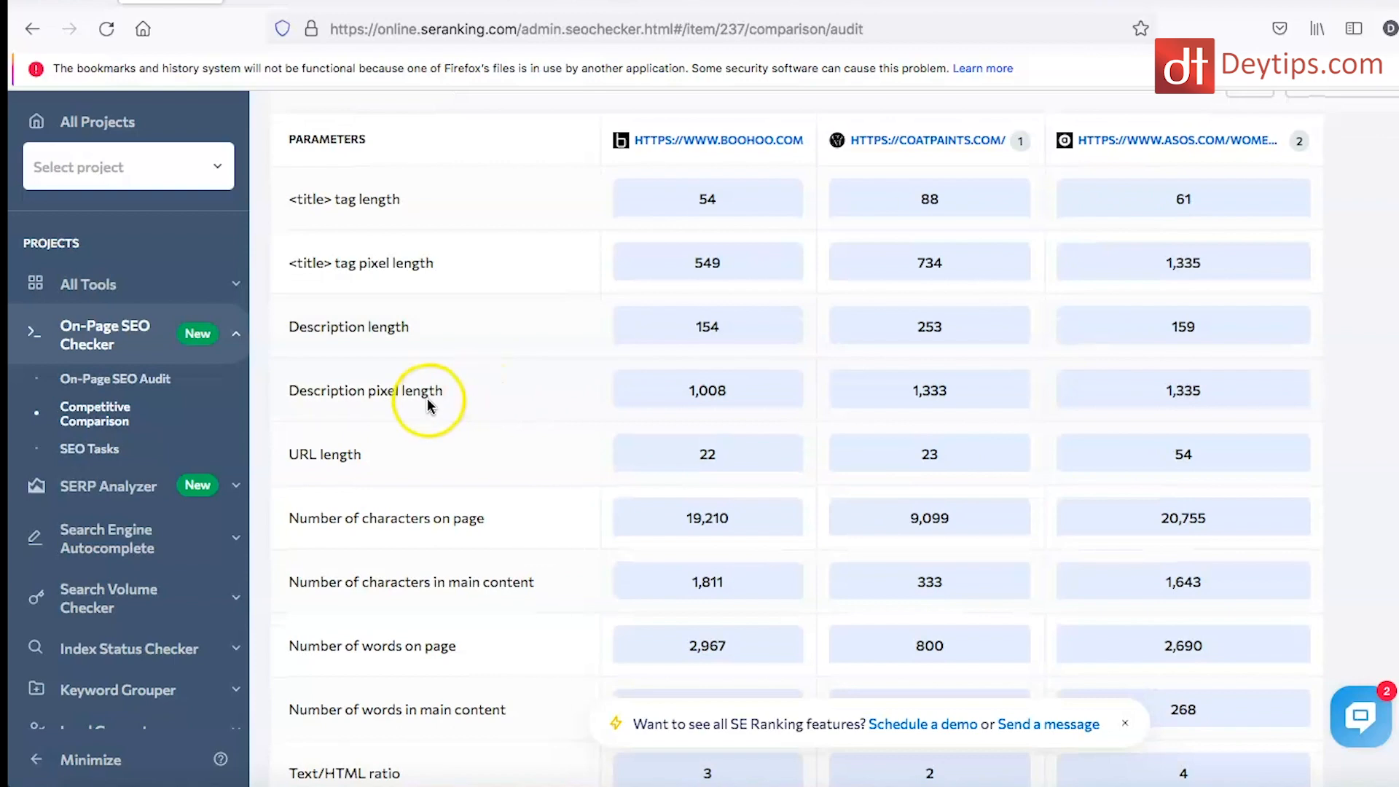
scroll(947, 384, up, 8)
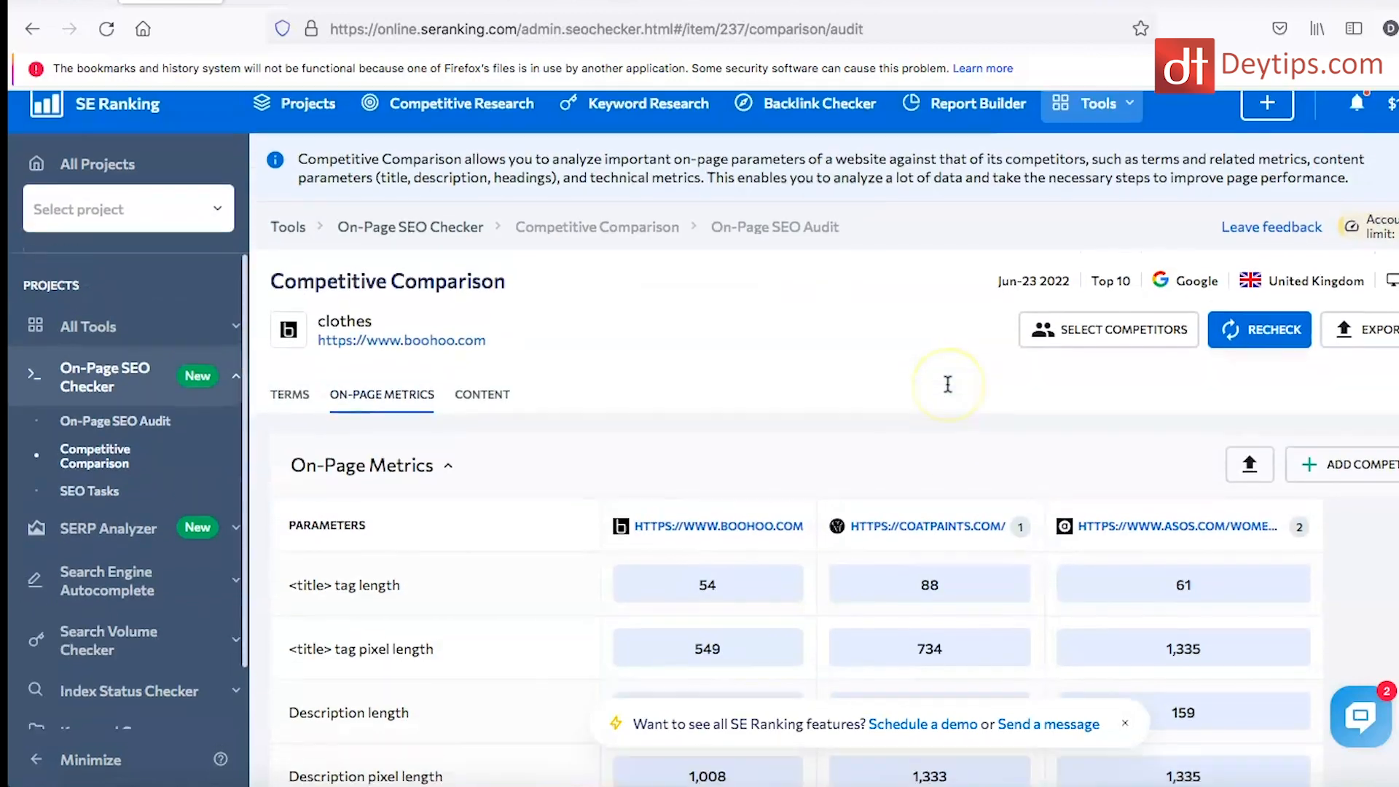
Examine the further on-page metrics of the three sites, from word counts and HTML size to domain age, trust and inbound links.
scroll(947, 384, down, 2)
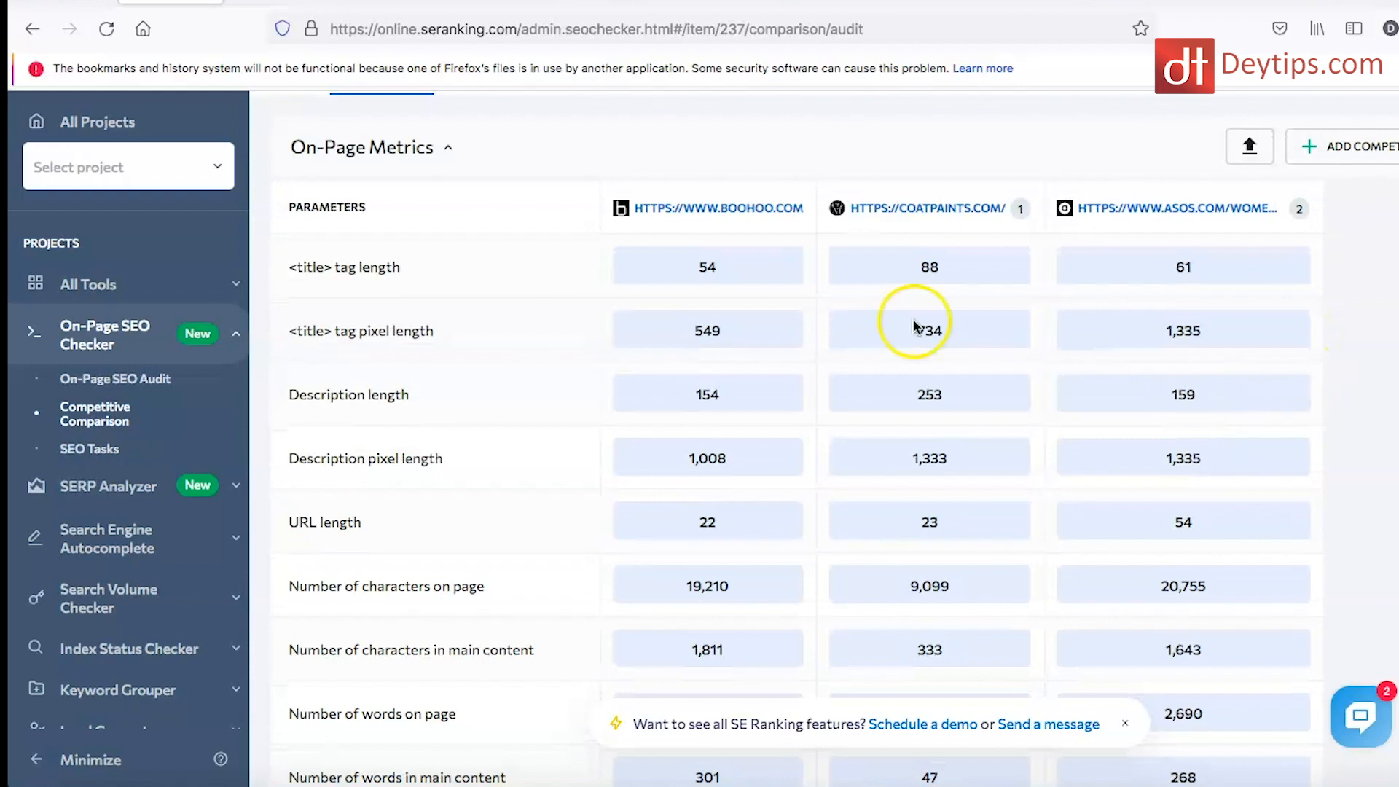
scroll(716, 487, down, 4)
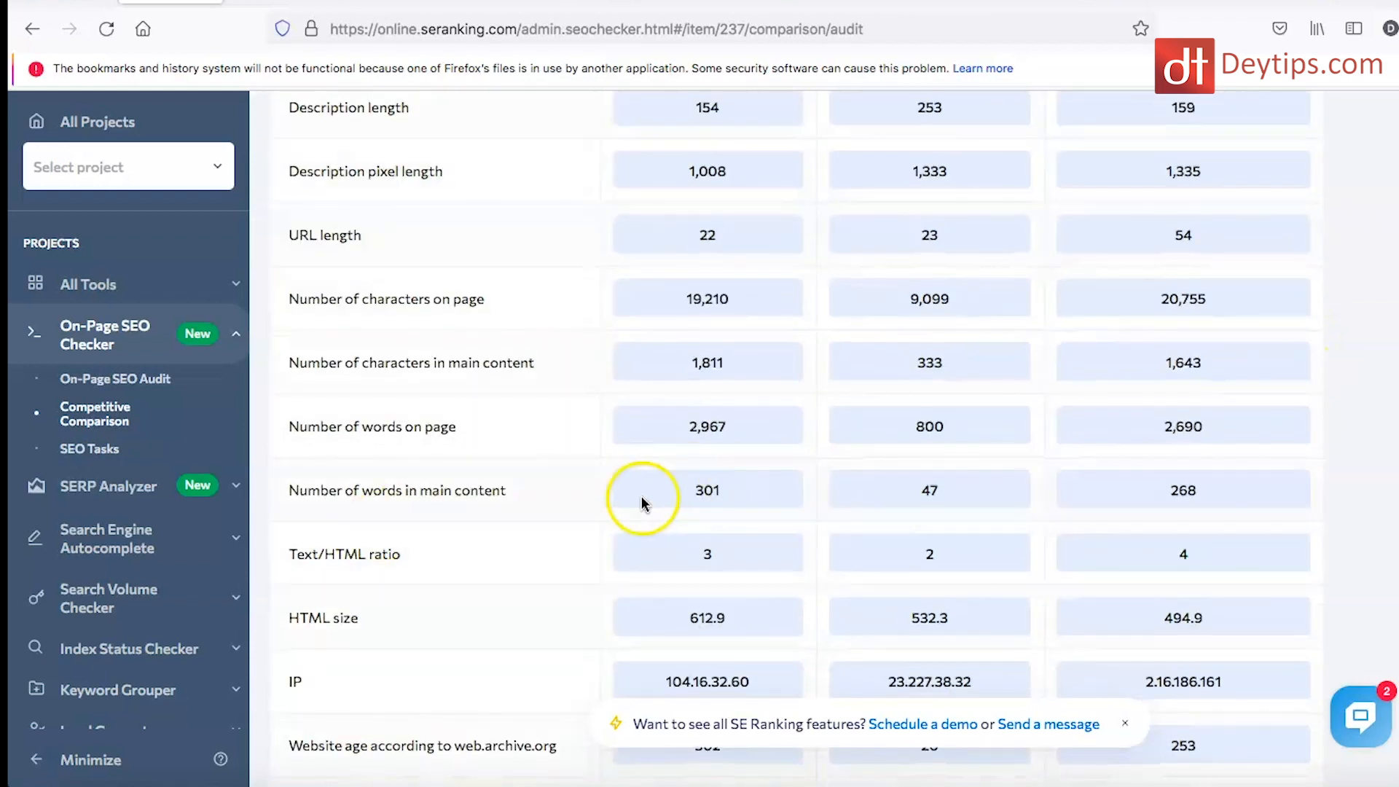
scroll(721, 535, down, 3)
scroll(756, 508, down, 2)
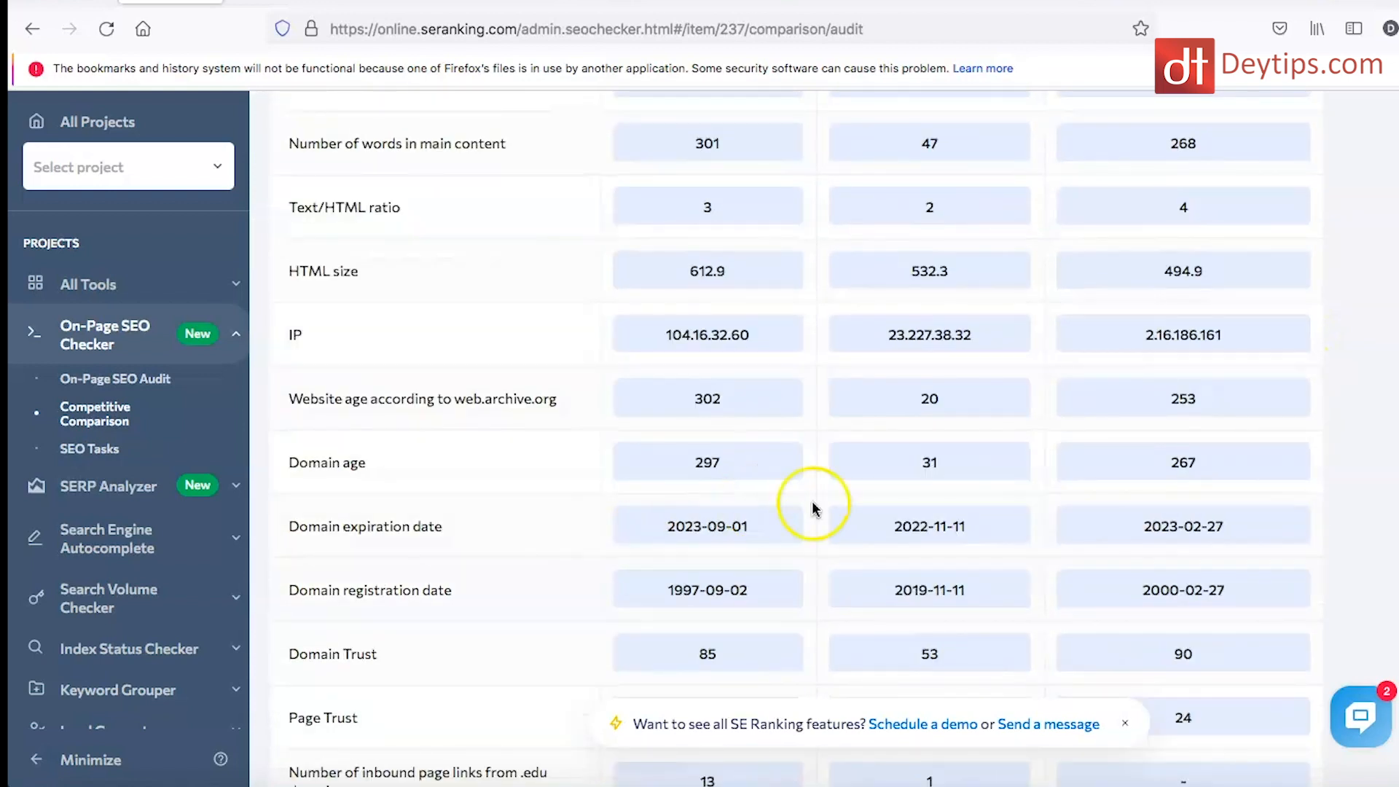
scroll(815, 508, down, 7)
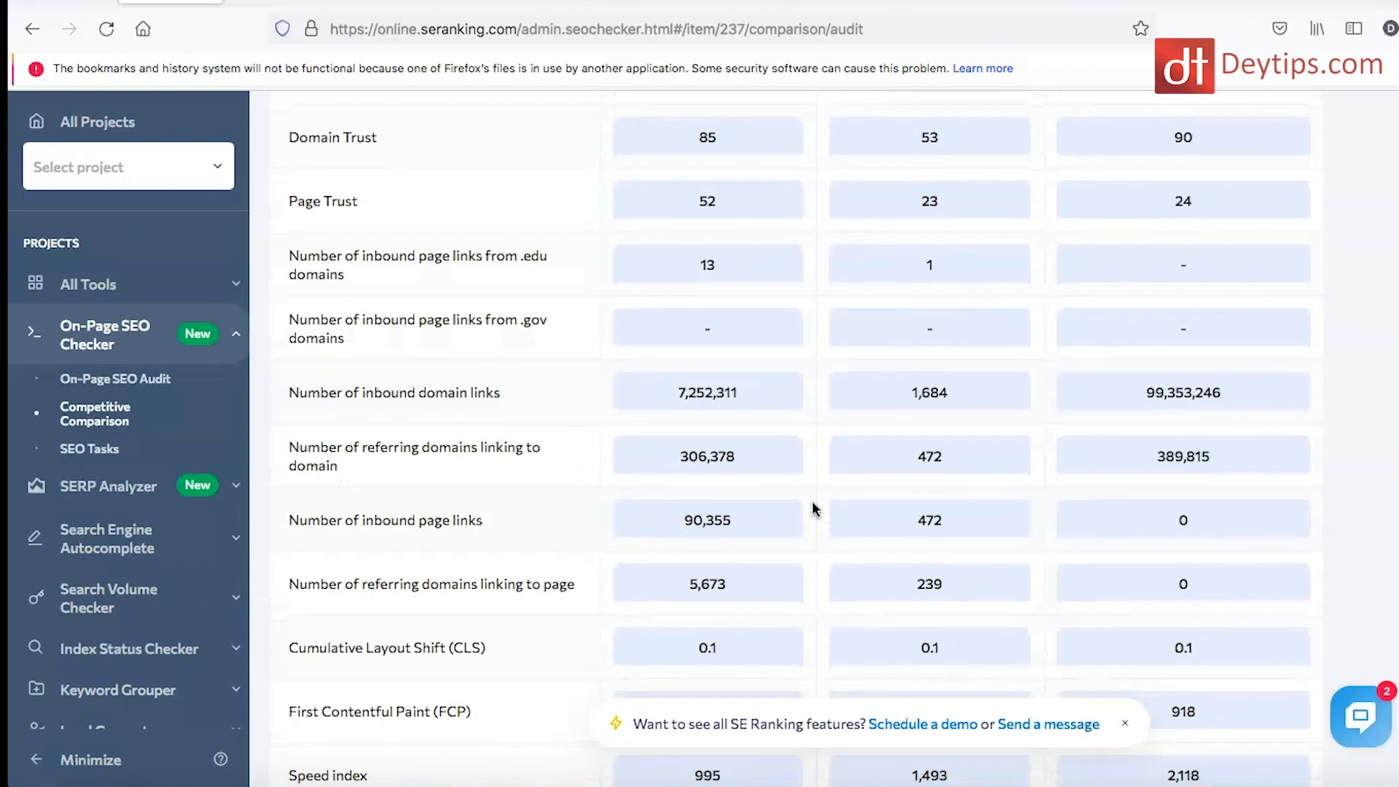